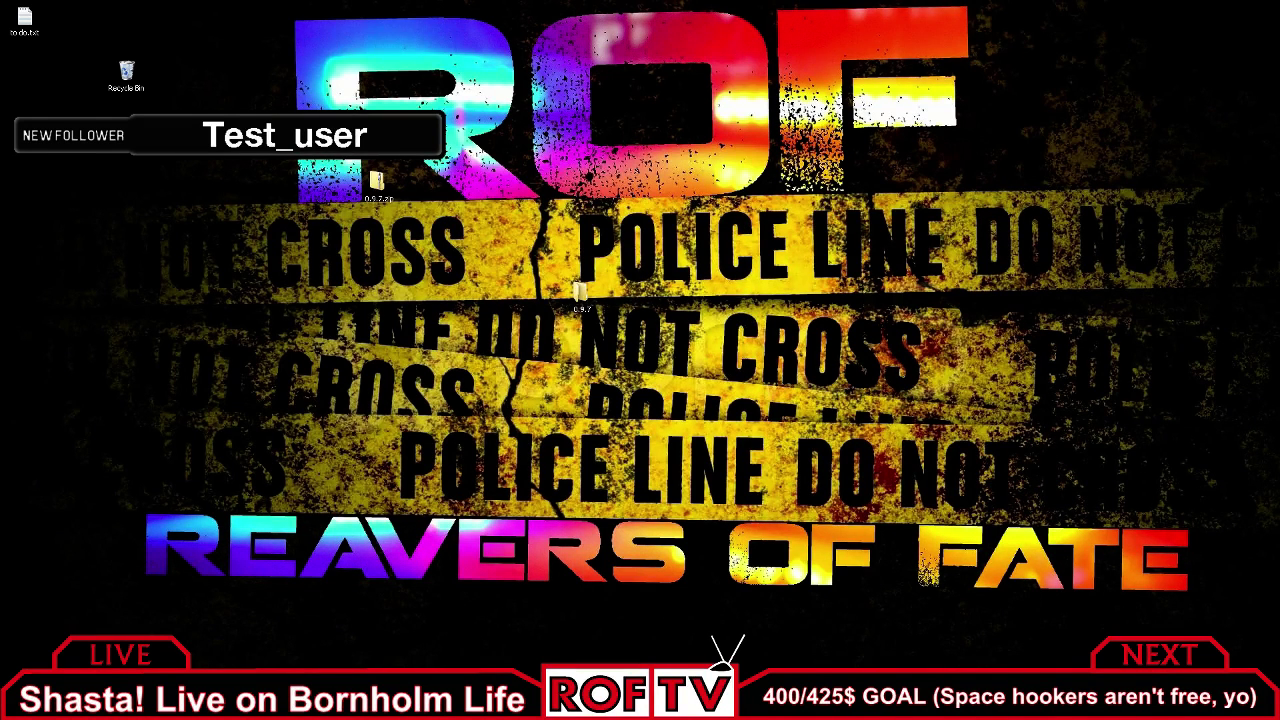
Bring Chrome forward on the RoF forum thread 'How to install the RoFMod with Arma3Sync'.
key("alt+Tab")
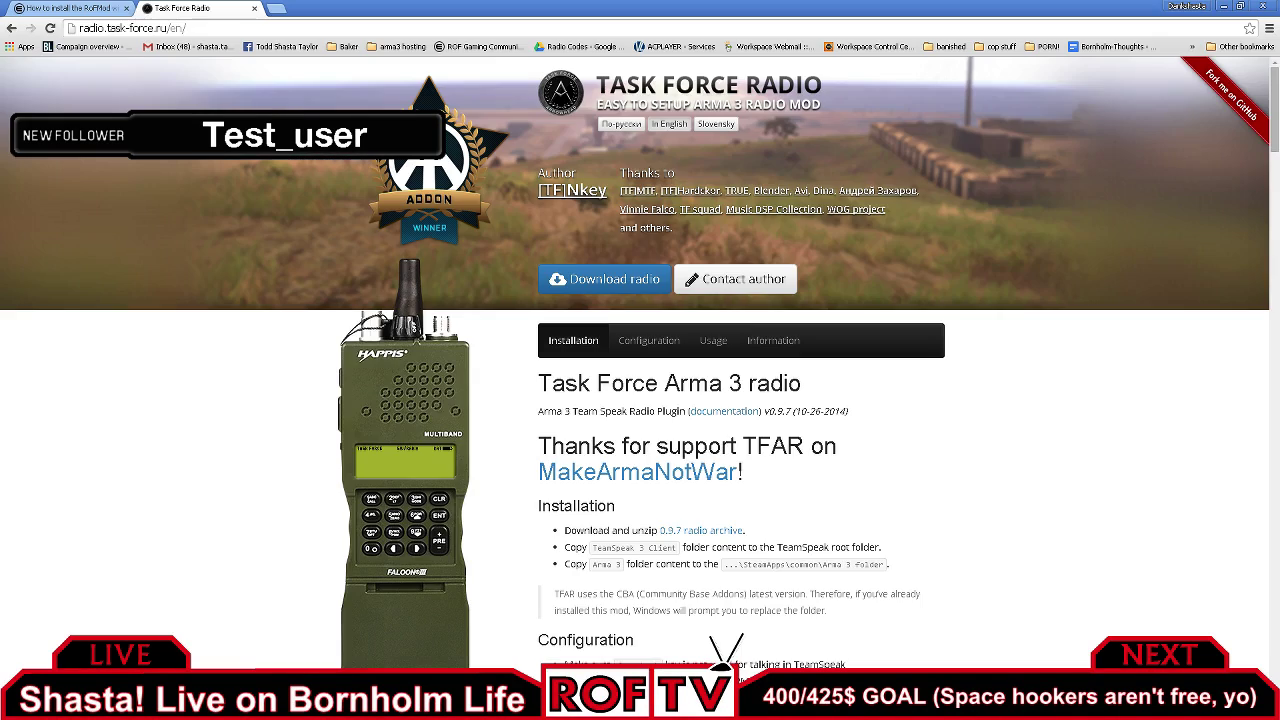
left_click(70, 8)
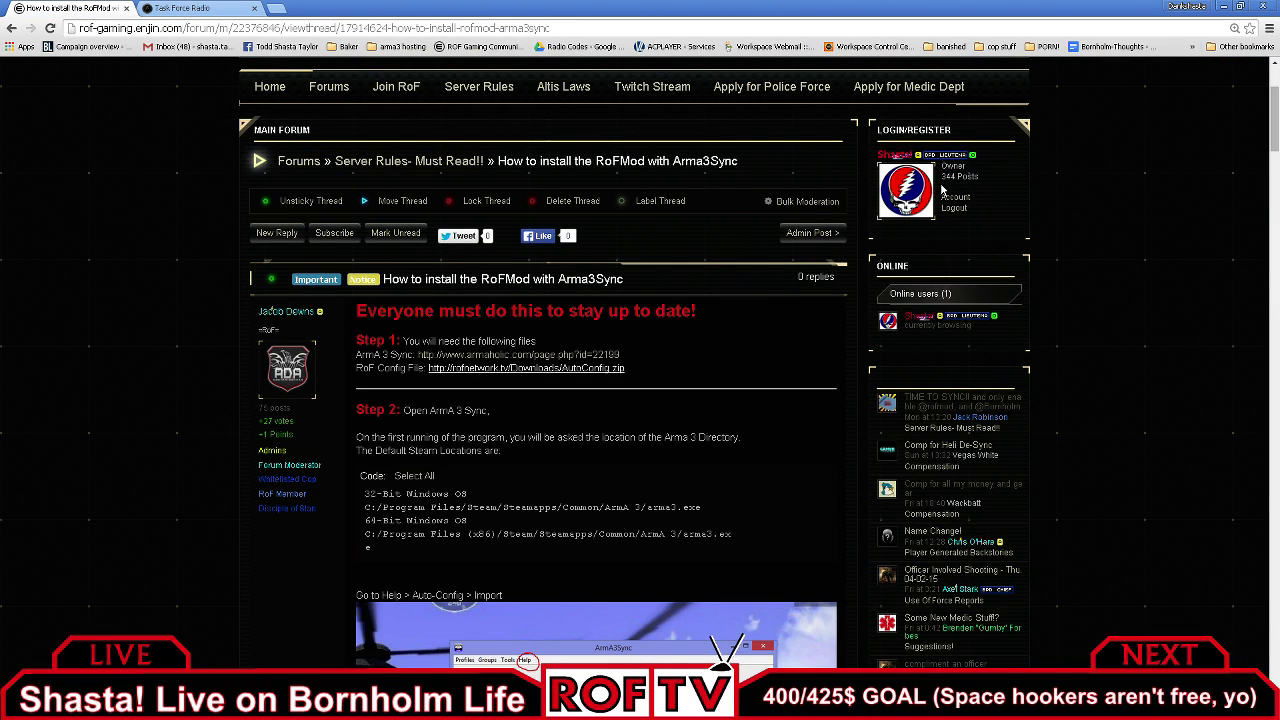
scroll(1000, 205, "down", 3)
scroll(1010, 209, "up", 2)
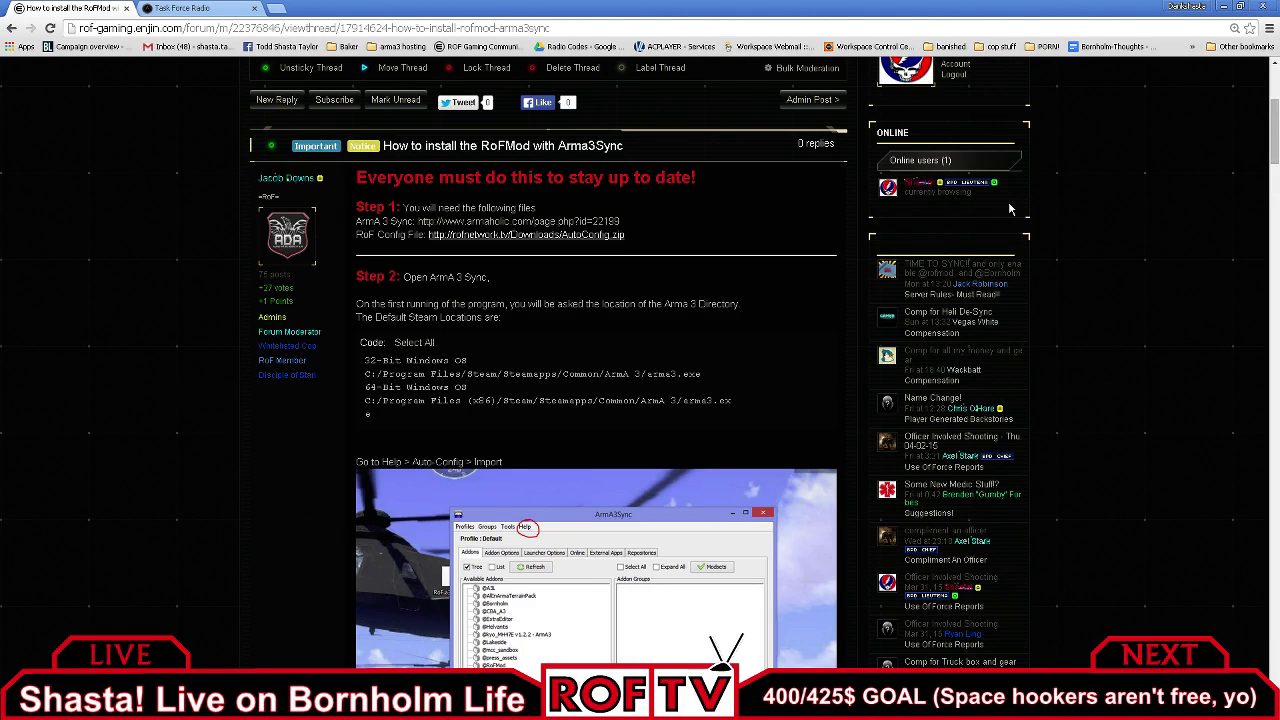
scroll(1015, 212, "down", 2)
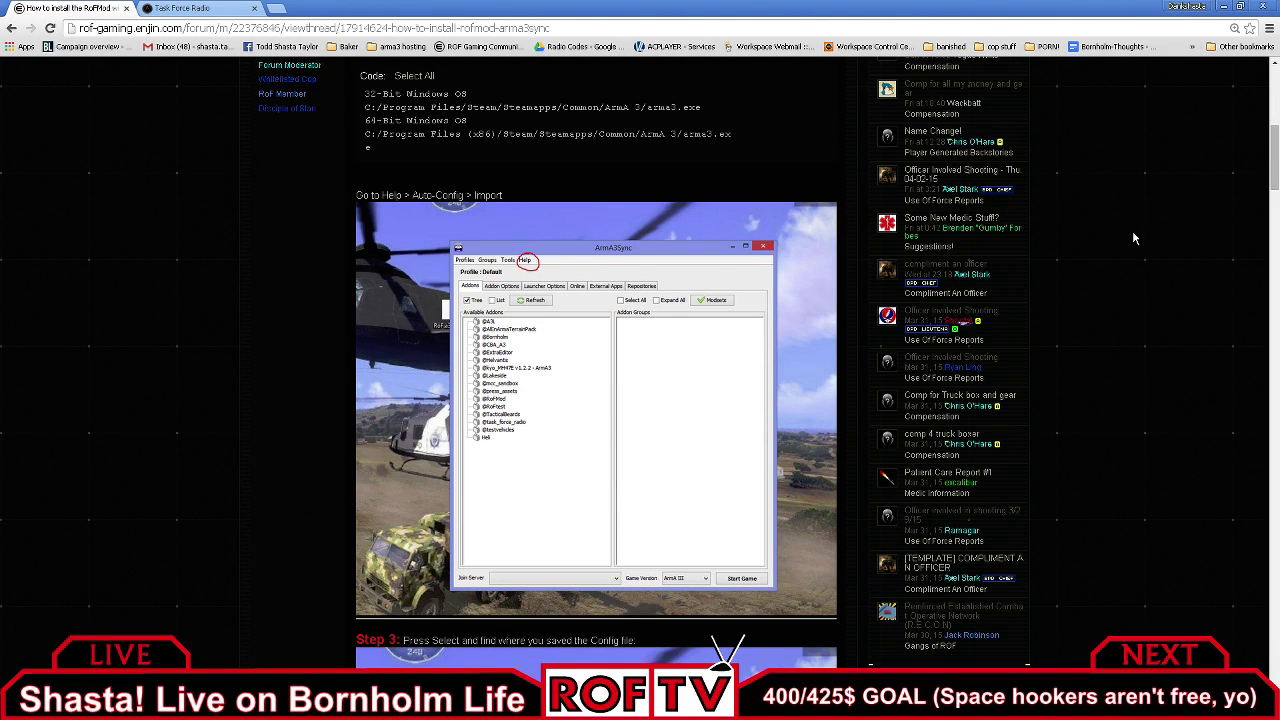
scroll(1110, 248, "up", 2)
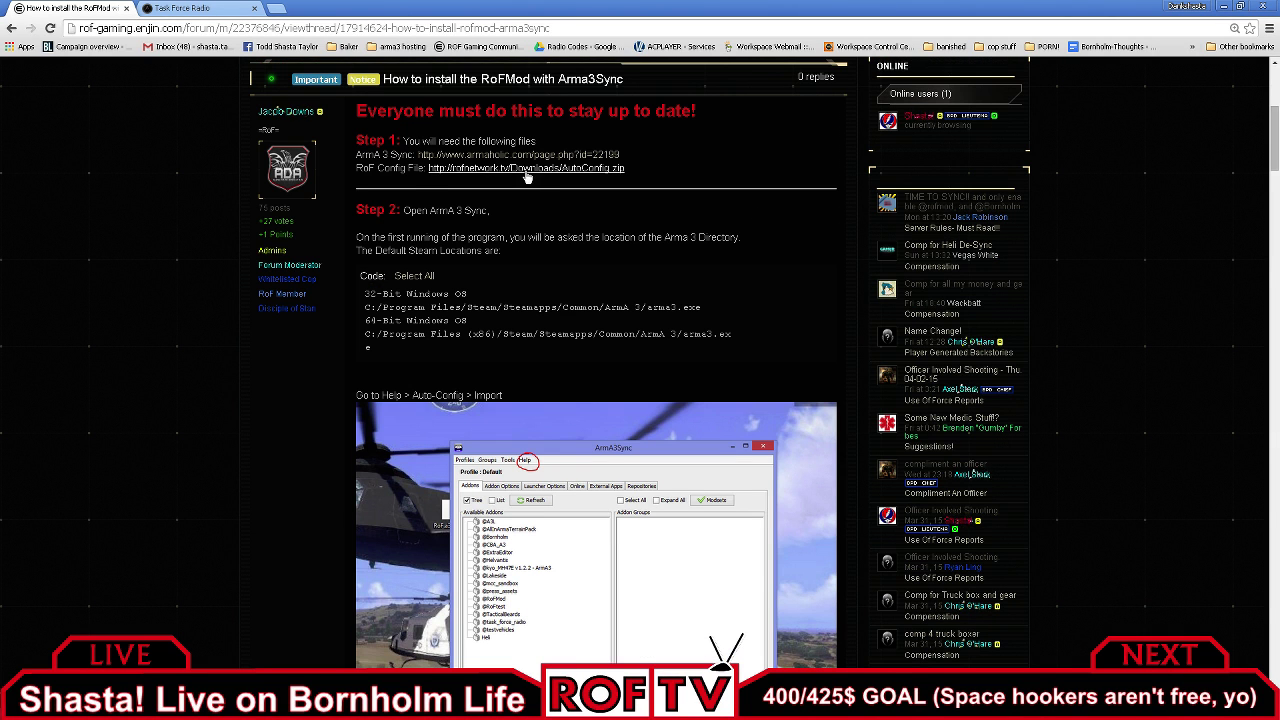
scroll(538, 296, "up", 2)
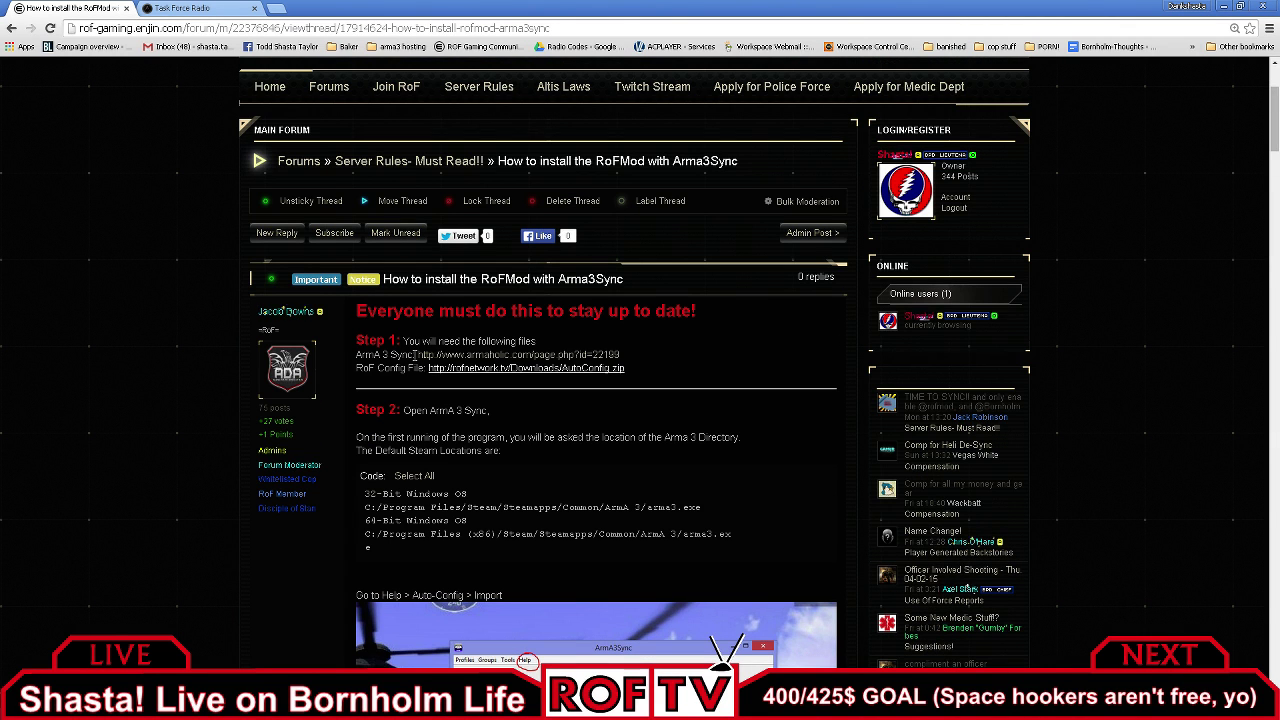
left_click_drag(418, 352, 622, 355)
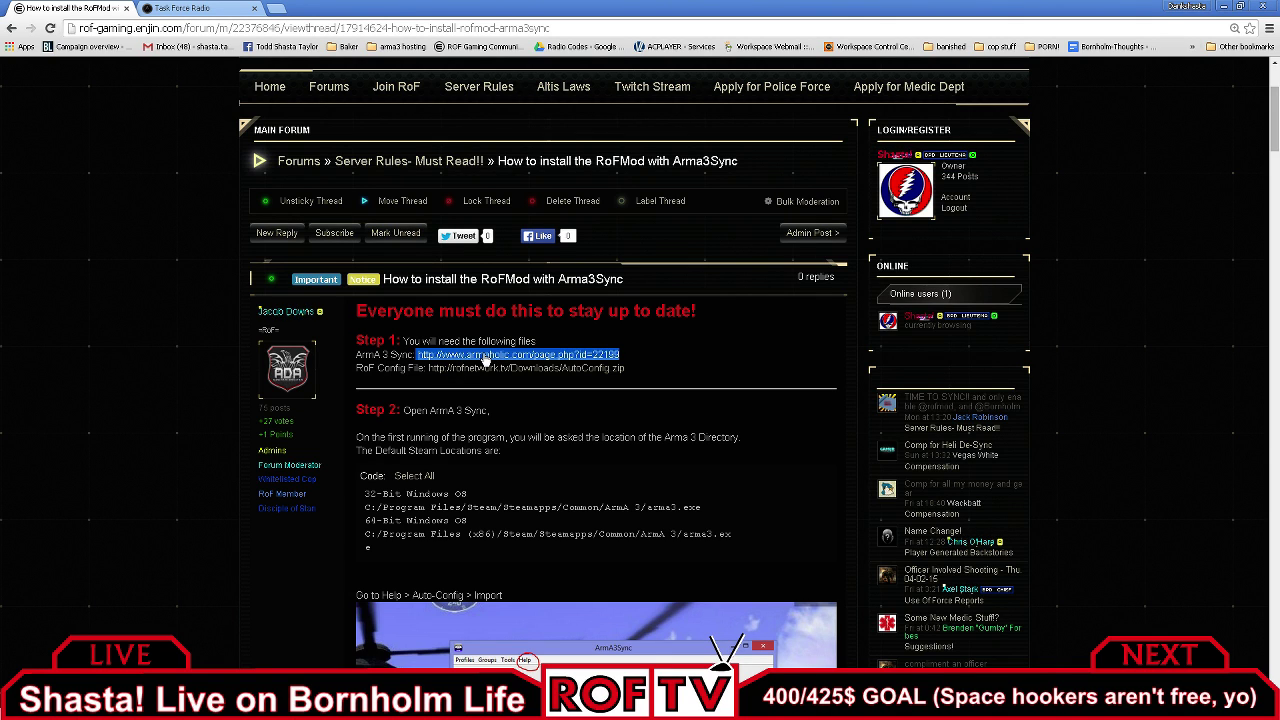
left_click(484, 361)
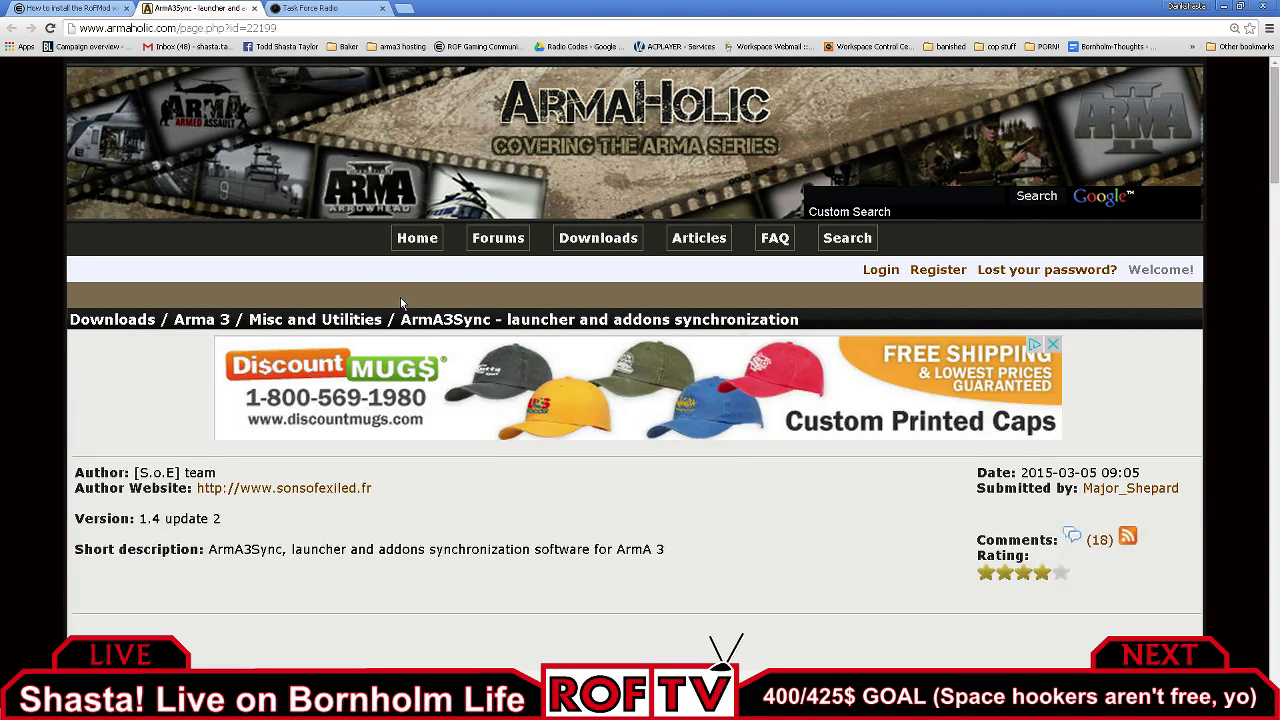
Scroll through the Armaholic ArmA3Sync download page.
scroll(400, 296, "down", 1)
scroll(322, 307, "down", 5)
scroll(322, 307, "down", 15)
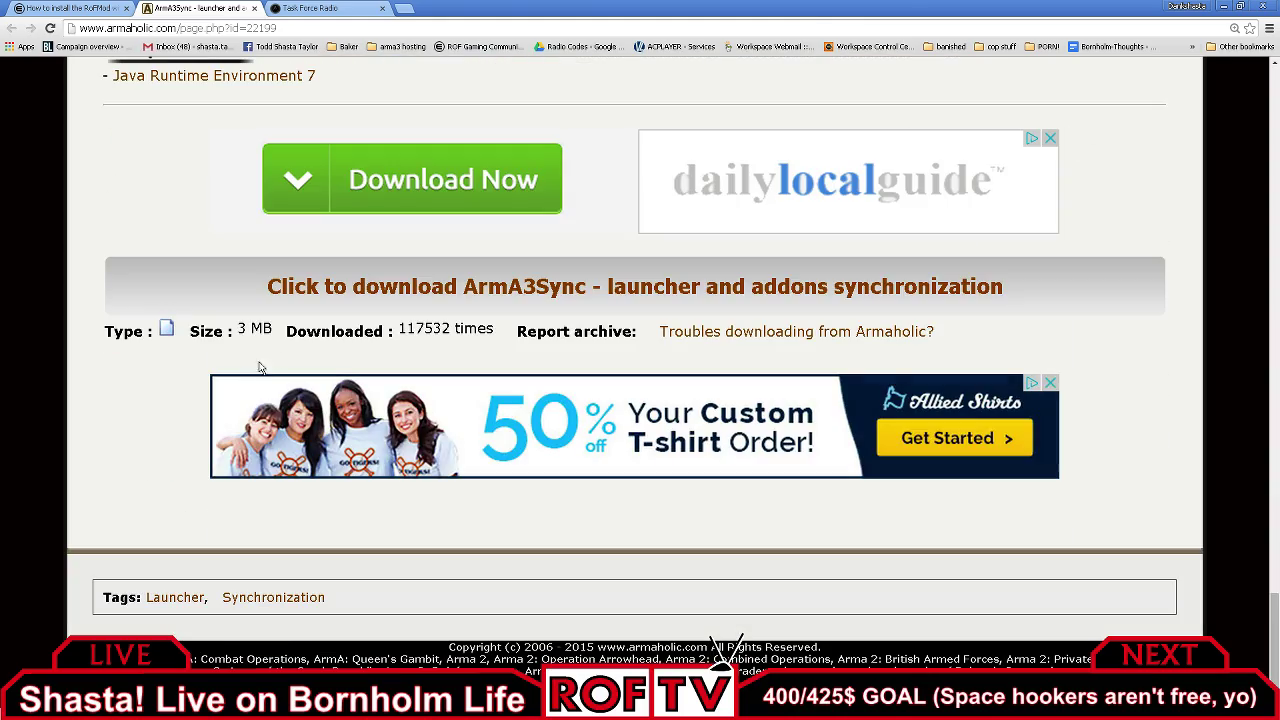
scroll(350, 345, "up", 15)
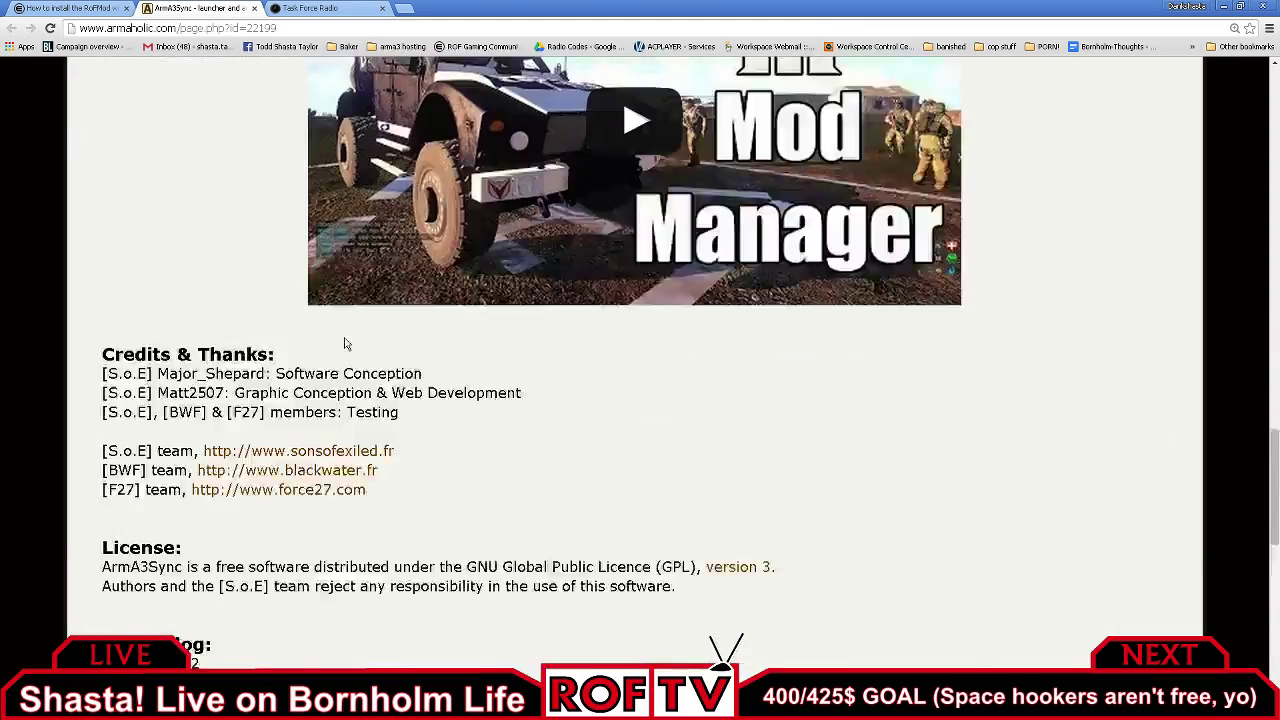
Open Armaholic's Task Force Arrowhead Radio page from the Task Force Radio search results.
left_click(310, 8)
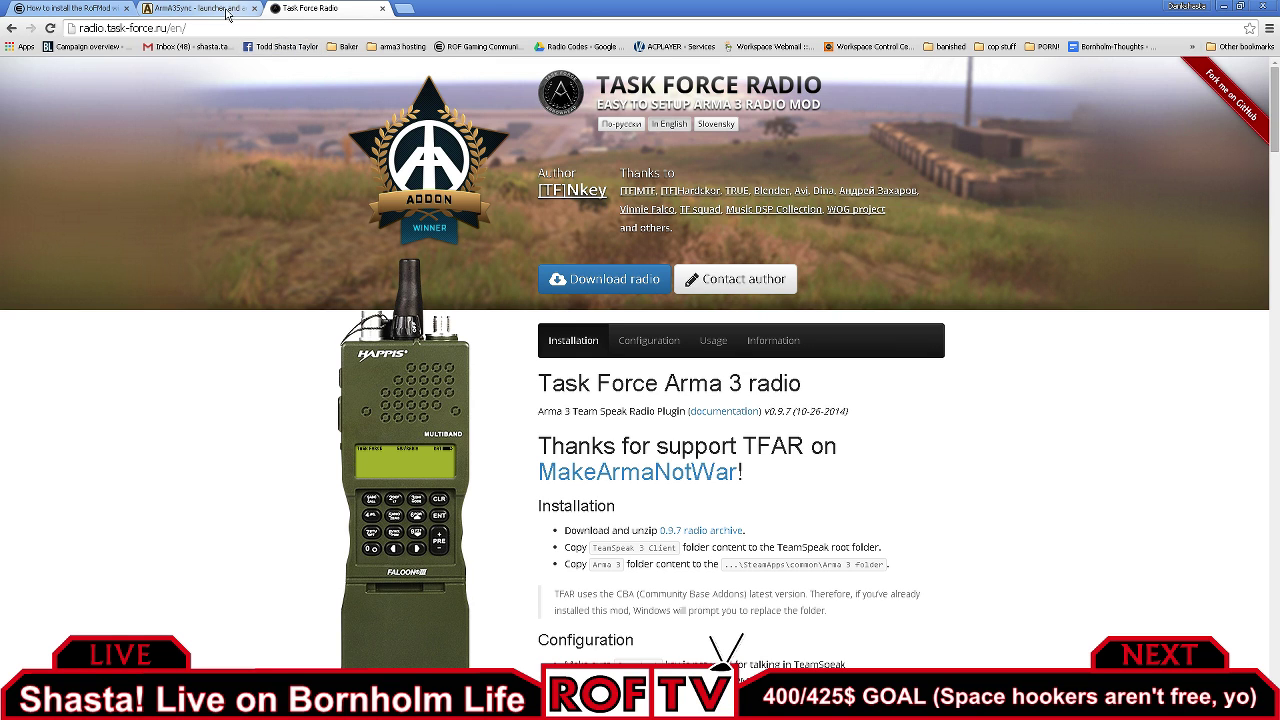
key("alt+Left")
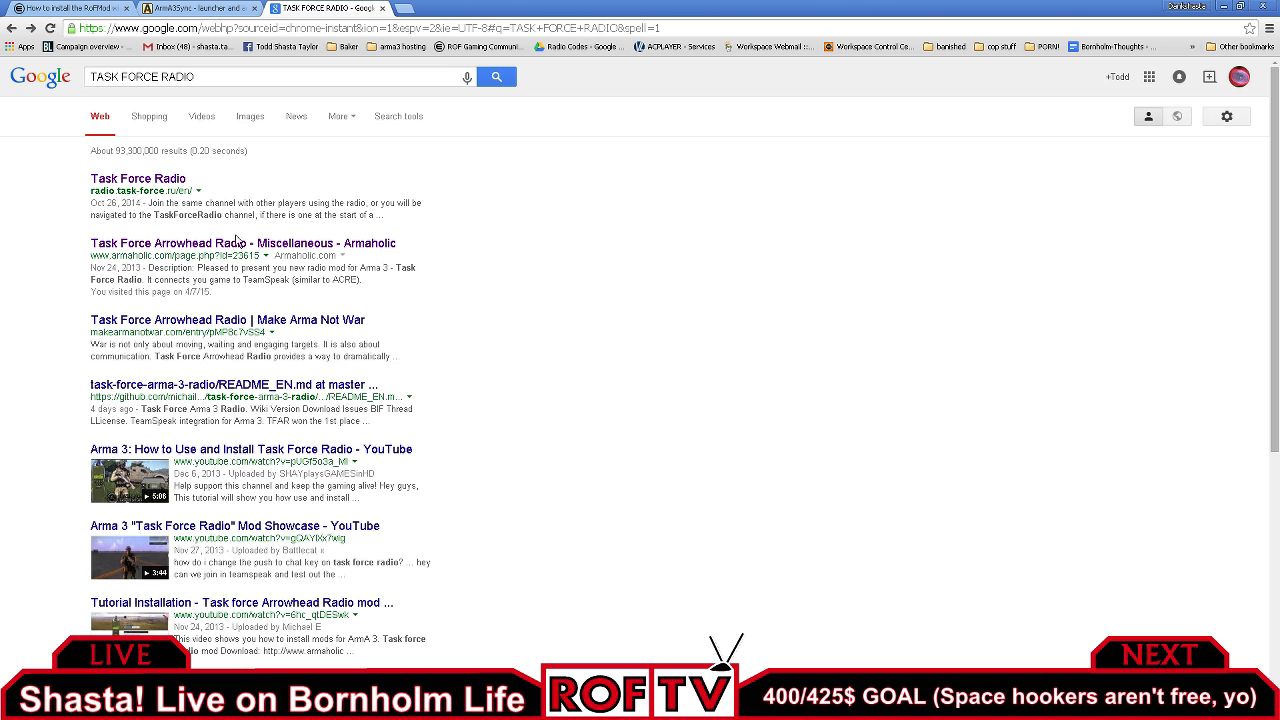
left_click(145, 244)
Scroll to the 120 MB Task Force Arrowhead Radio download, then return to ArmA3Sync.
scroll(524, 383, "down", 5)
scroll(528, 381, "up", 3)
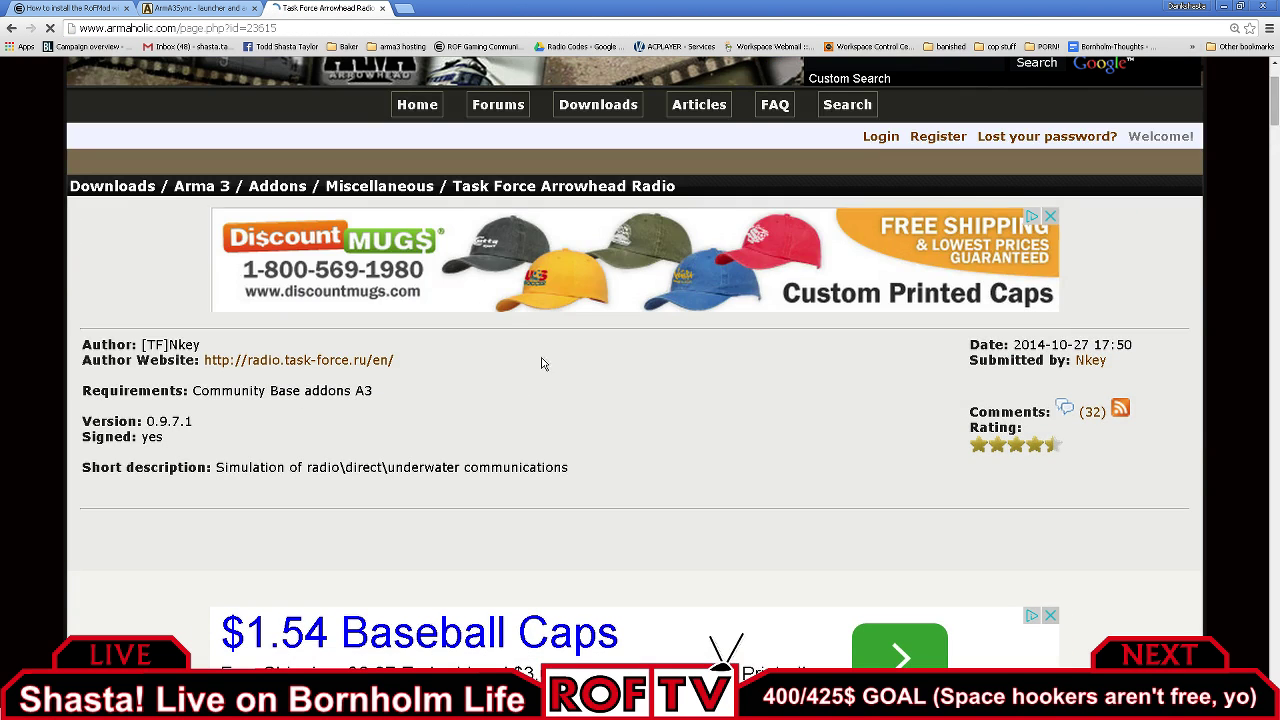
scroll(465, 420, "down", 2)
scroll(465, 420, "up", 5)
scroll(468, 447, "down", 12)
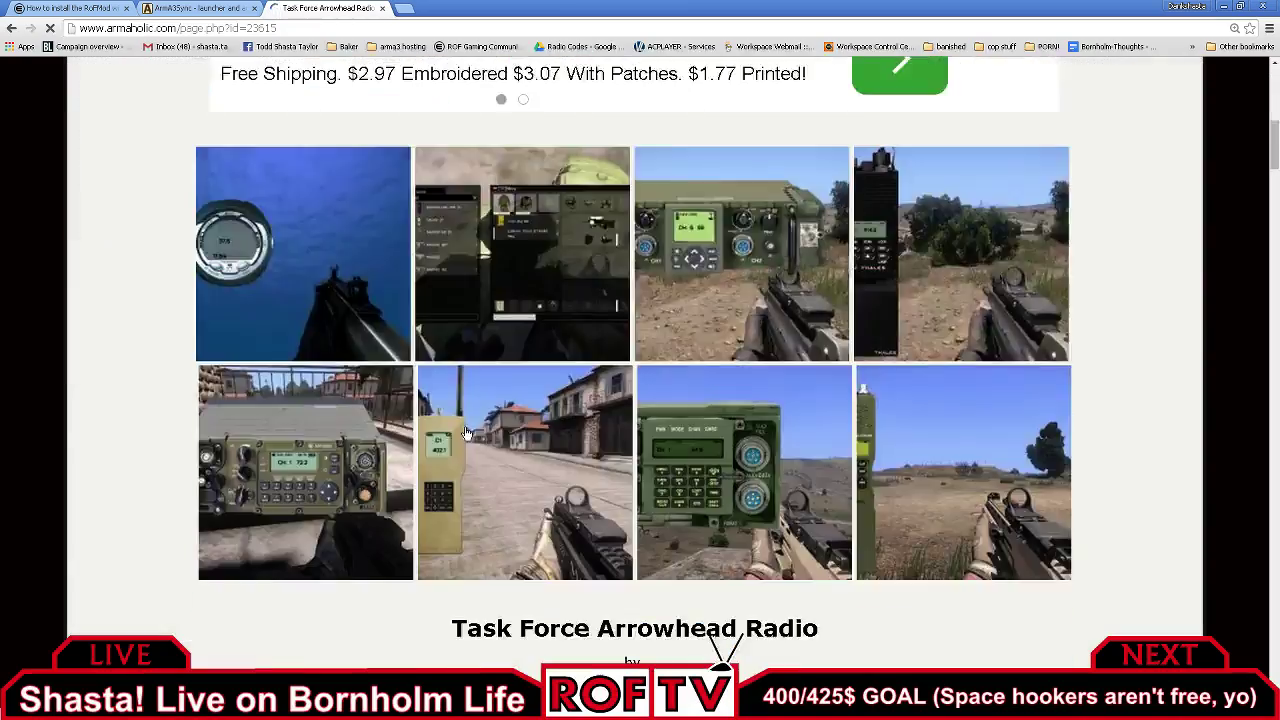
scroll(468, 447, "down", 20)
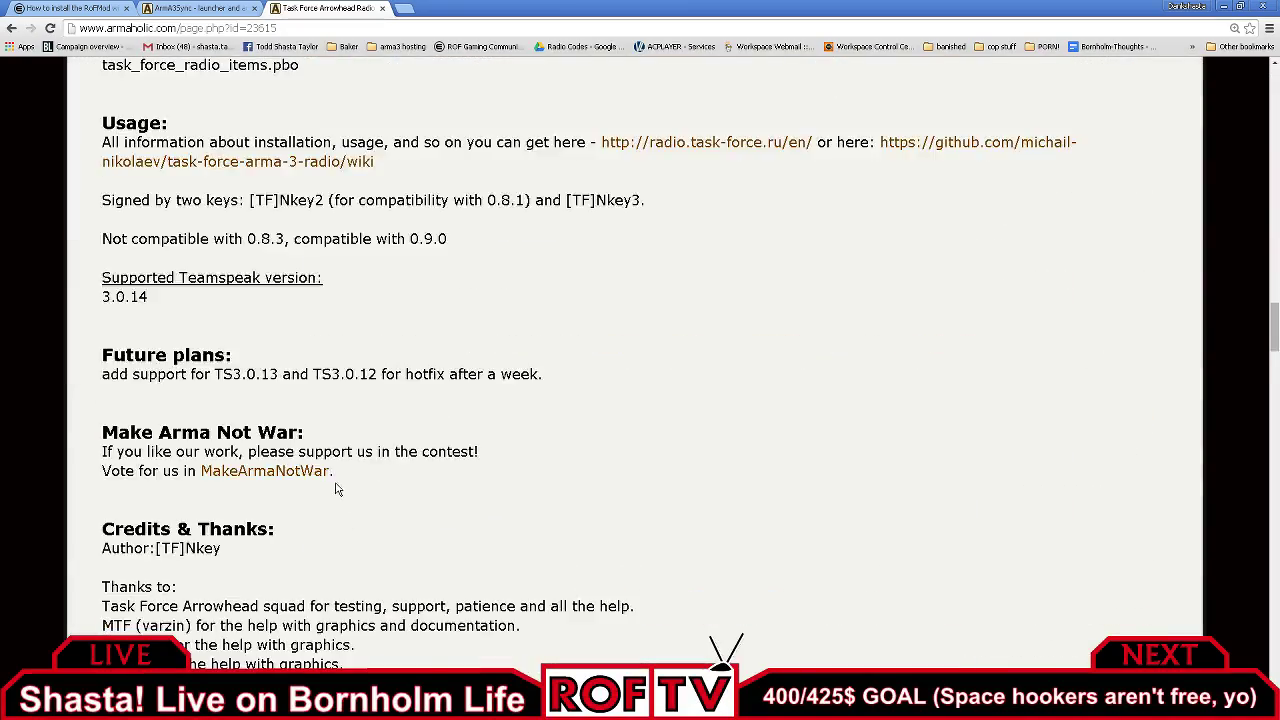
scroll(318, 526, "down", 20)
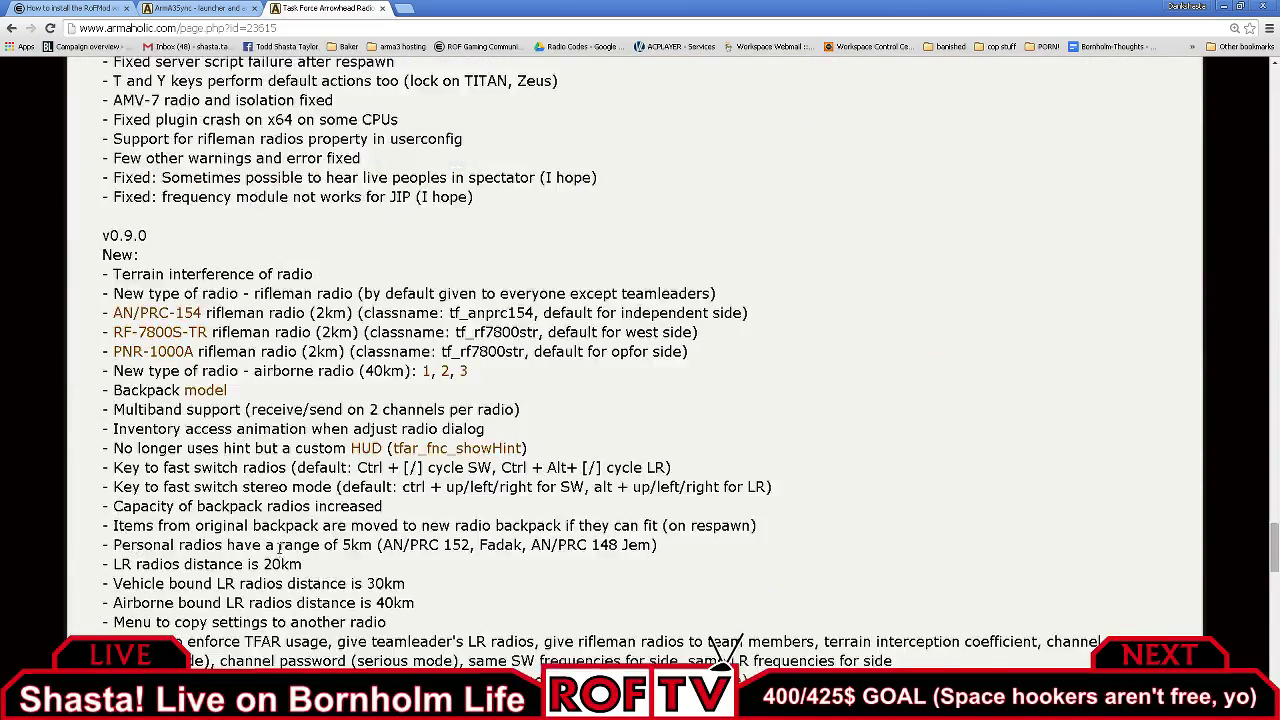
scroll(282, 570, "down", 5)
scroll(271, 534, "up", 2)
scroll(265, 548, "down", 3)
scroll(260, 555, "up", 4)
scroll(260, 553, "down", 3)
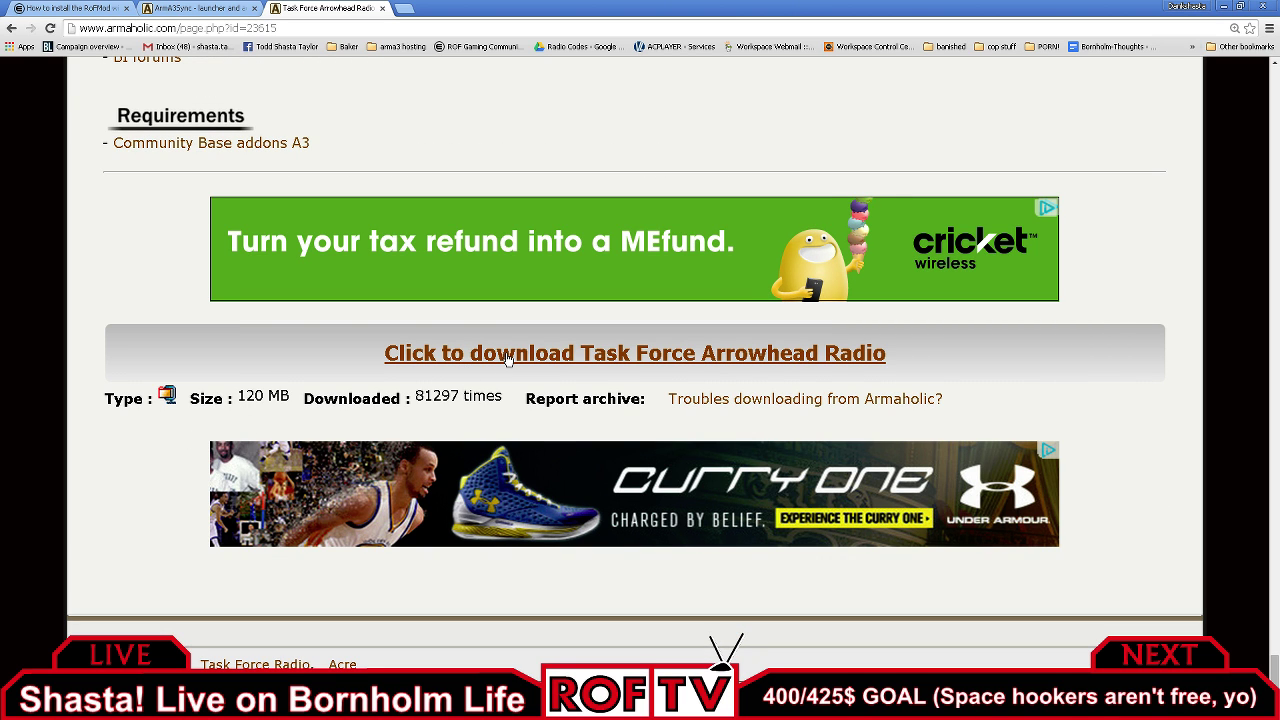
scroll(507, 360, "down", 1)
scroll(507, 360, "up", 2)
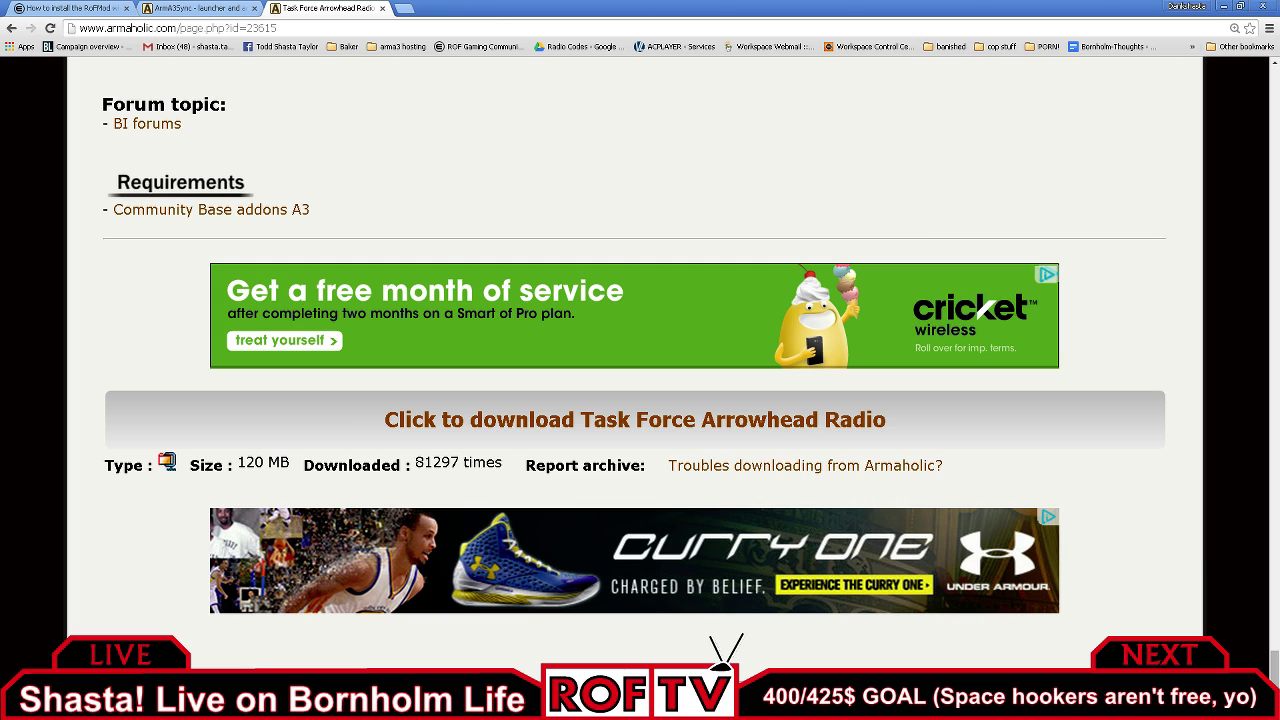
key("alt+Tab")
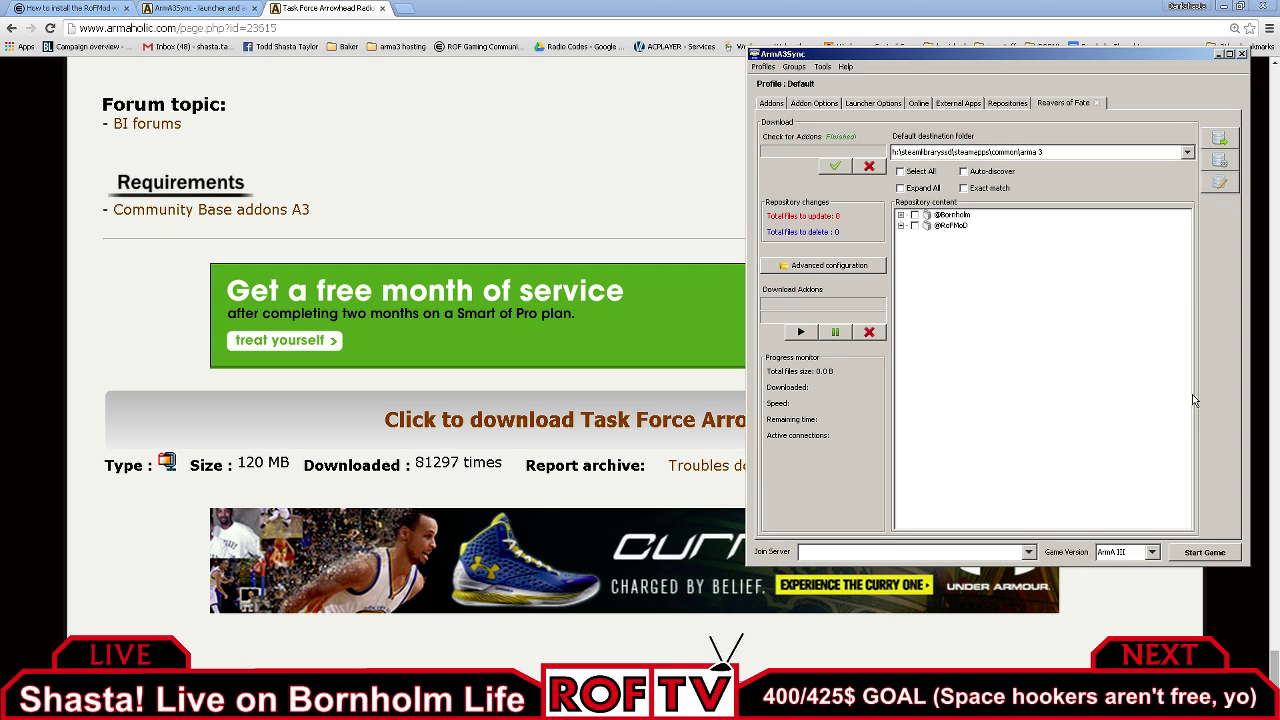
Look over the Tools menu without running anything, then show the Addons list.
left_click(824, 68)
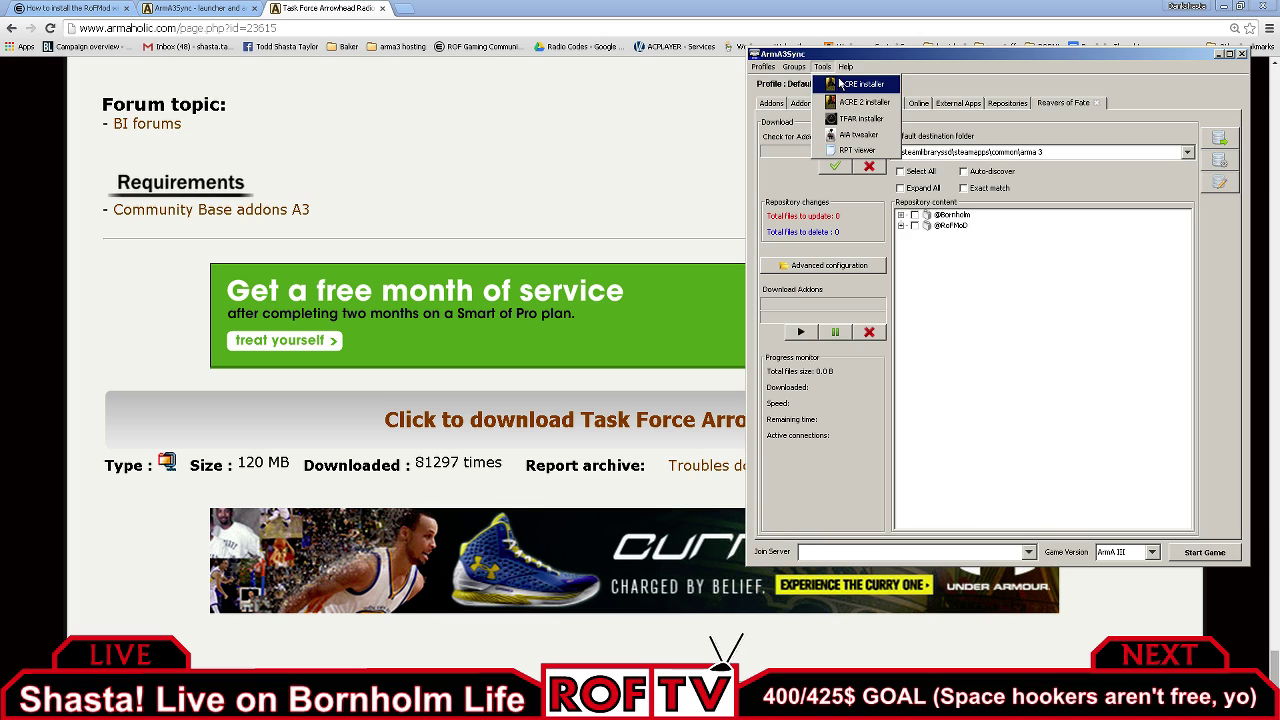
left_click(925, 80)
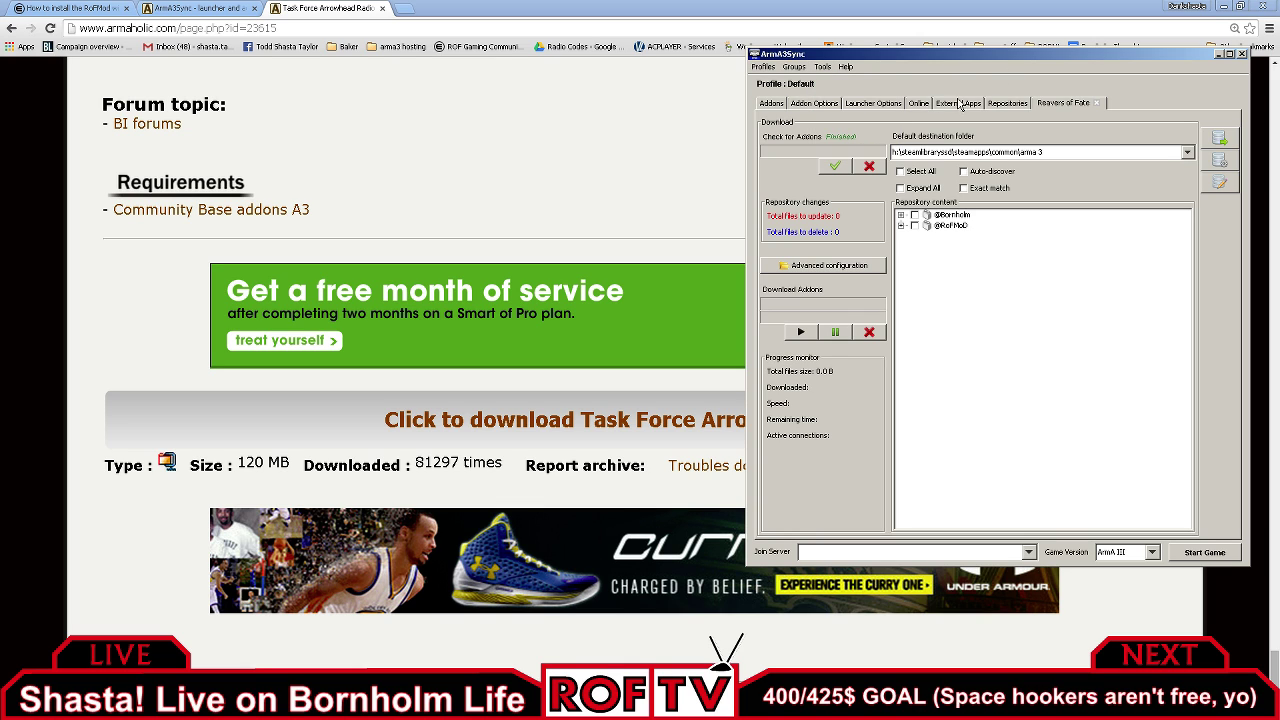
left_click(778, 103)
Start a Help > Auto-config > Import and open the file chooser at My Documents.
left_click(846, 67)
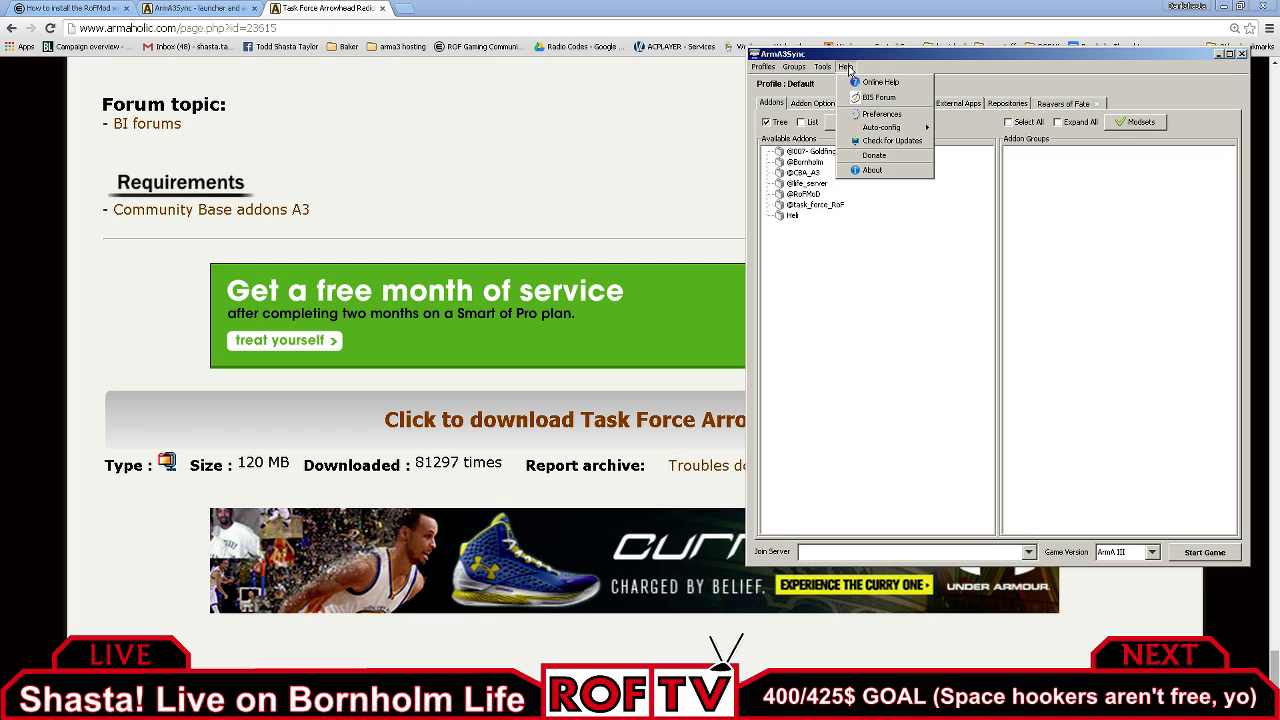
mouse_move(884, 133)
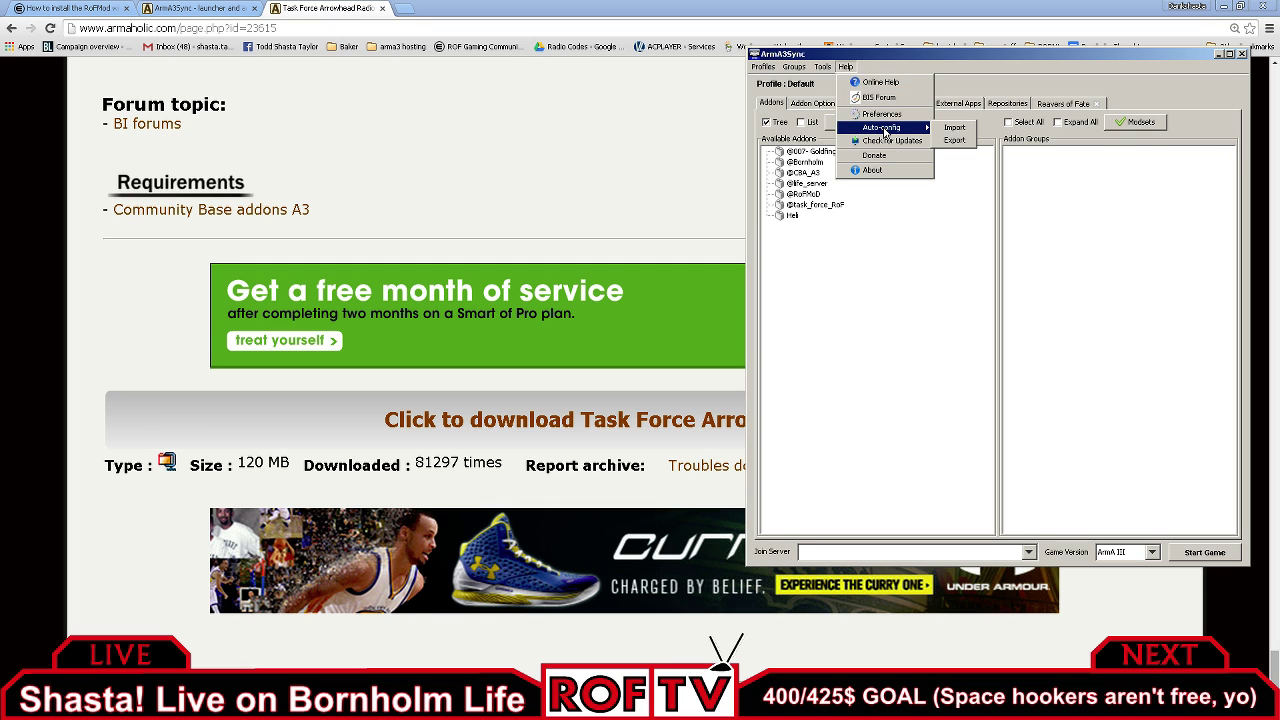
left_click(846, 67)
left_click(846, 67)
mouse_move(884, 137)
left_click(960, 130)
left_click(1101, 309)
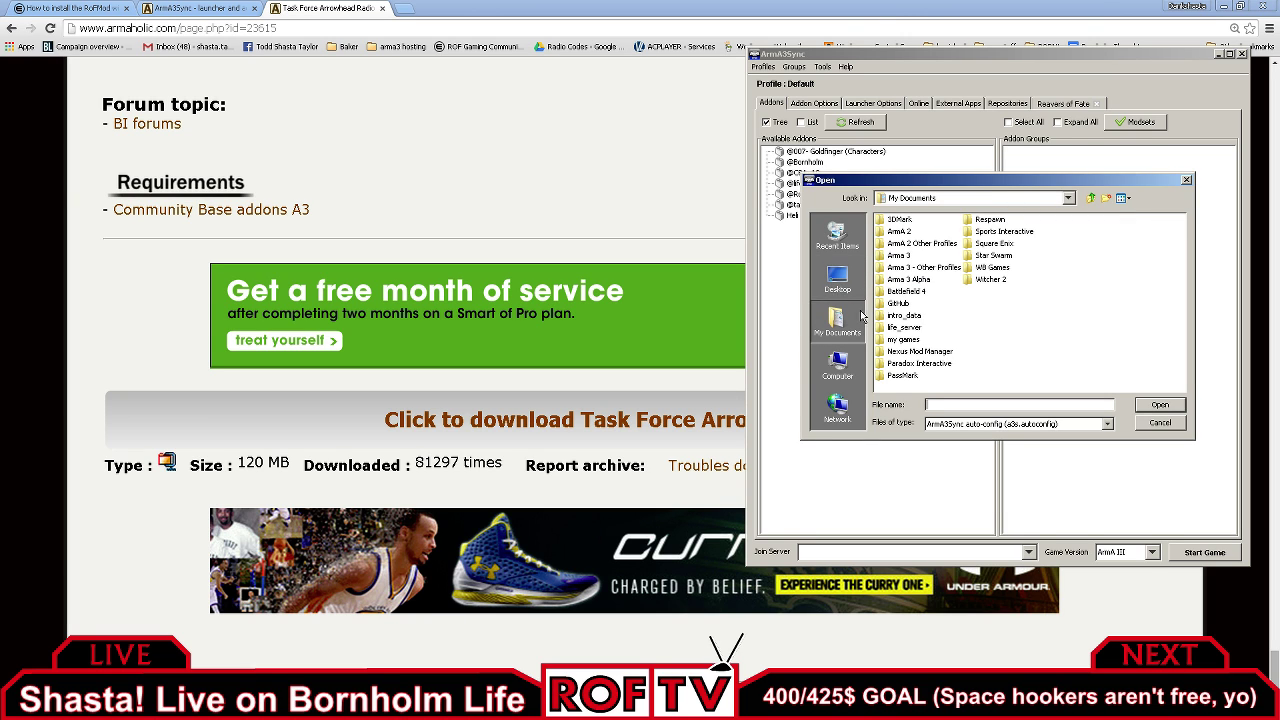
Browse the file chooser to the 850 (C:) drive.
left_click(857, 368)
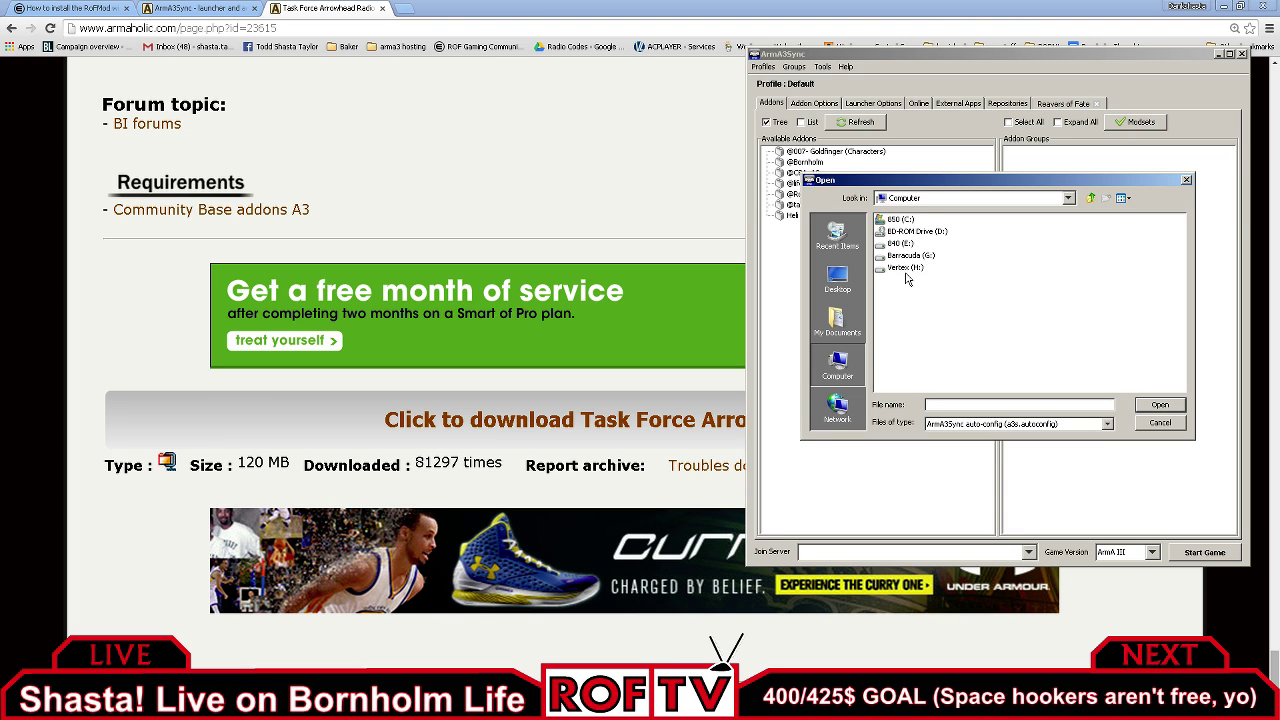
double_click(896, 223)
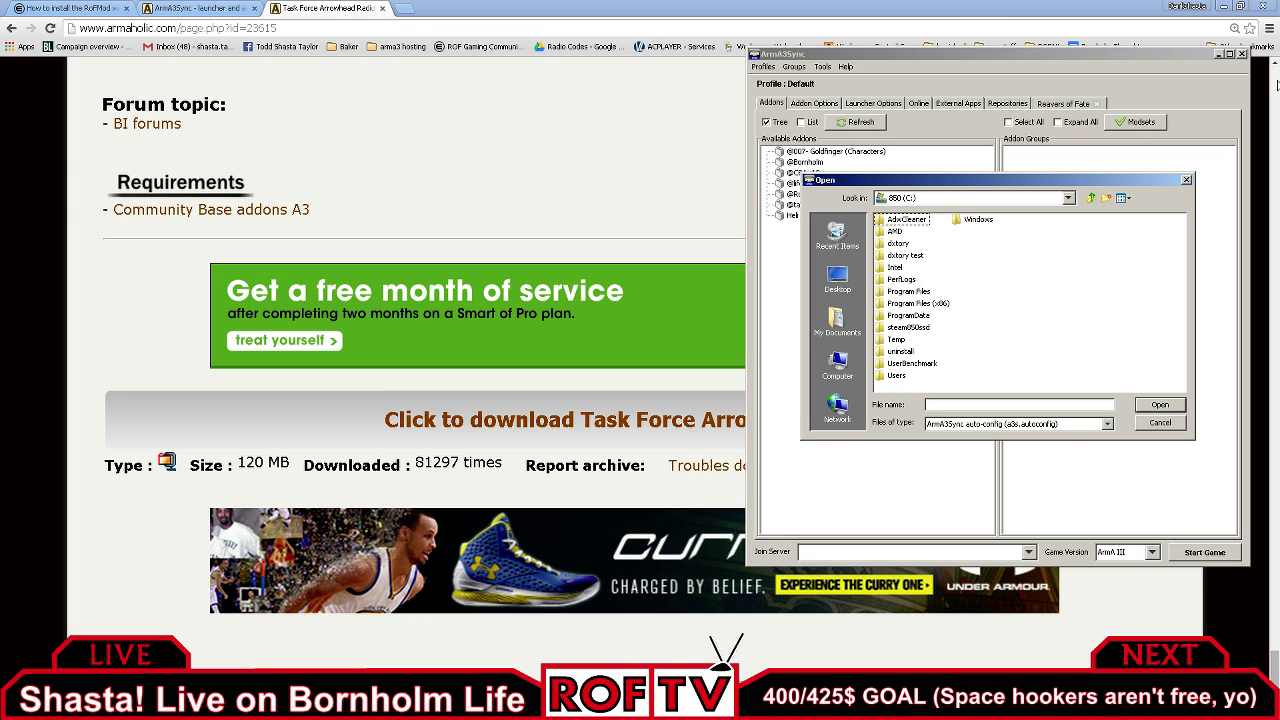
left_click(1222, 56)
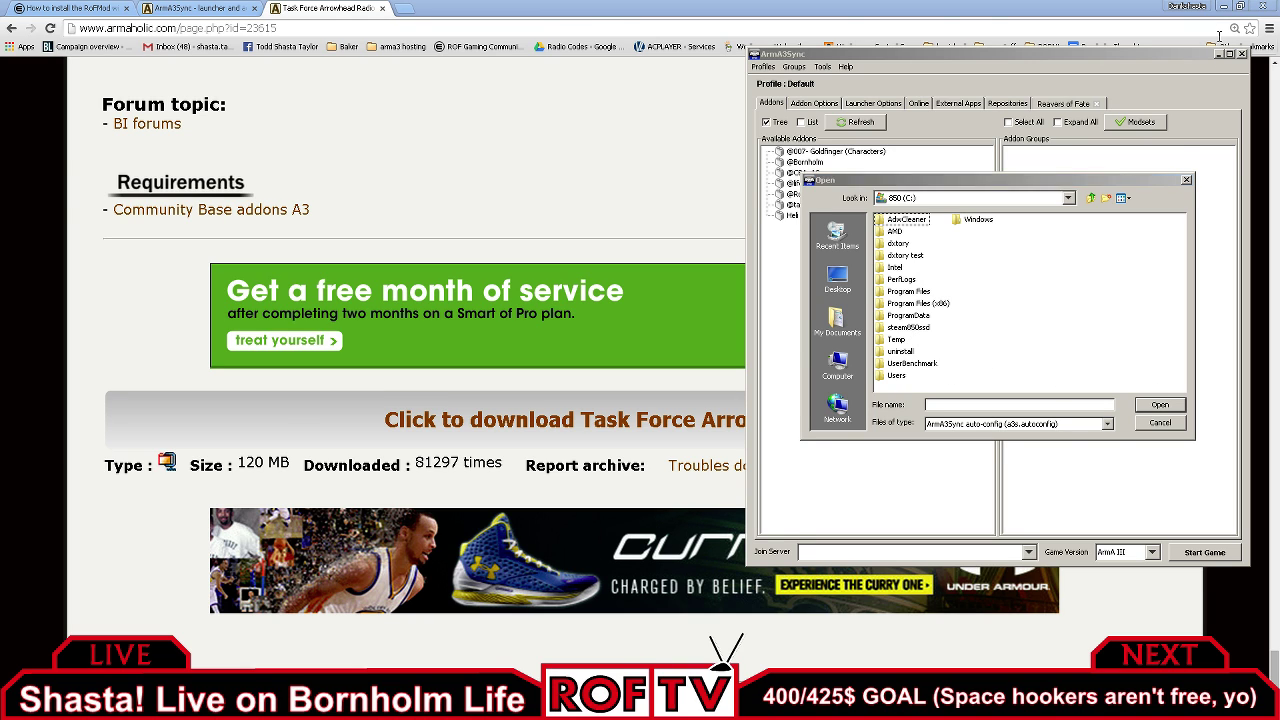
Cancel the auto-config import and minimize ArmA3Sync and Chrome to reveal the desktop.
left_click(1181, 428)
left_click(1126, 277)
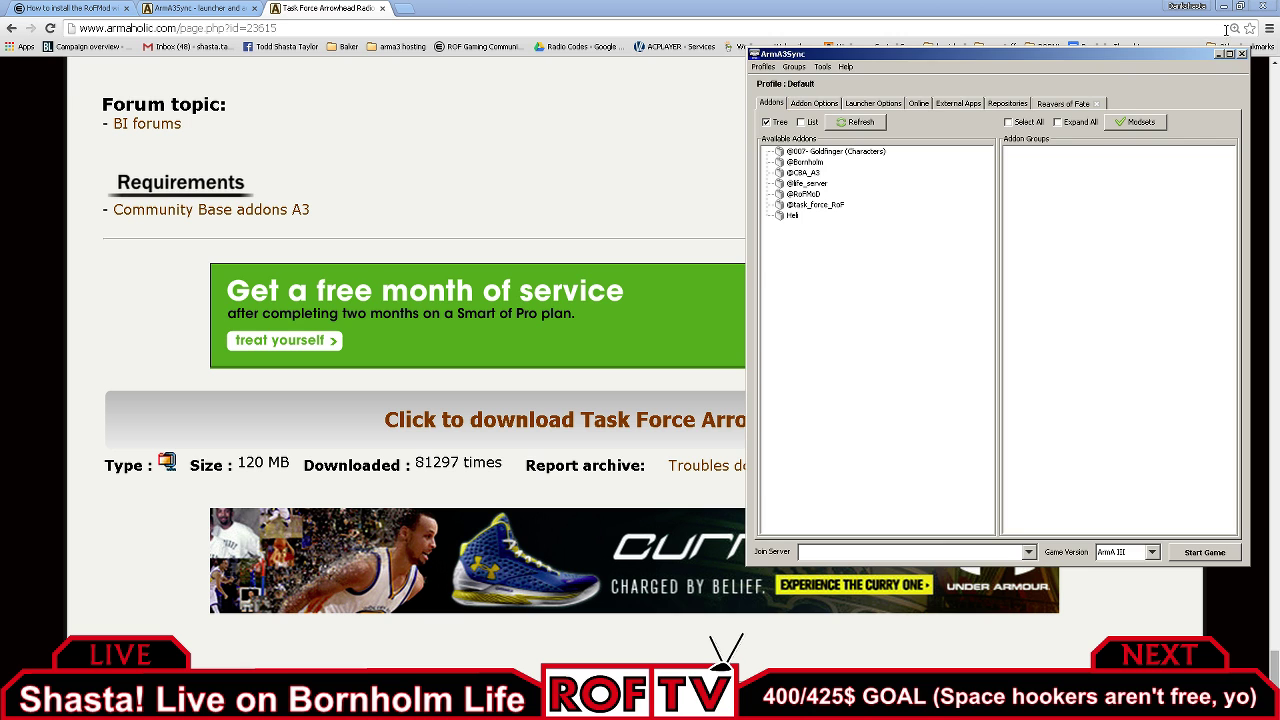
left_click(1219, 54)
left_click(1224, 7)
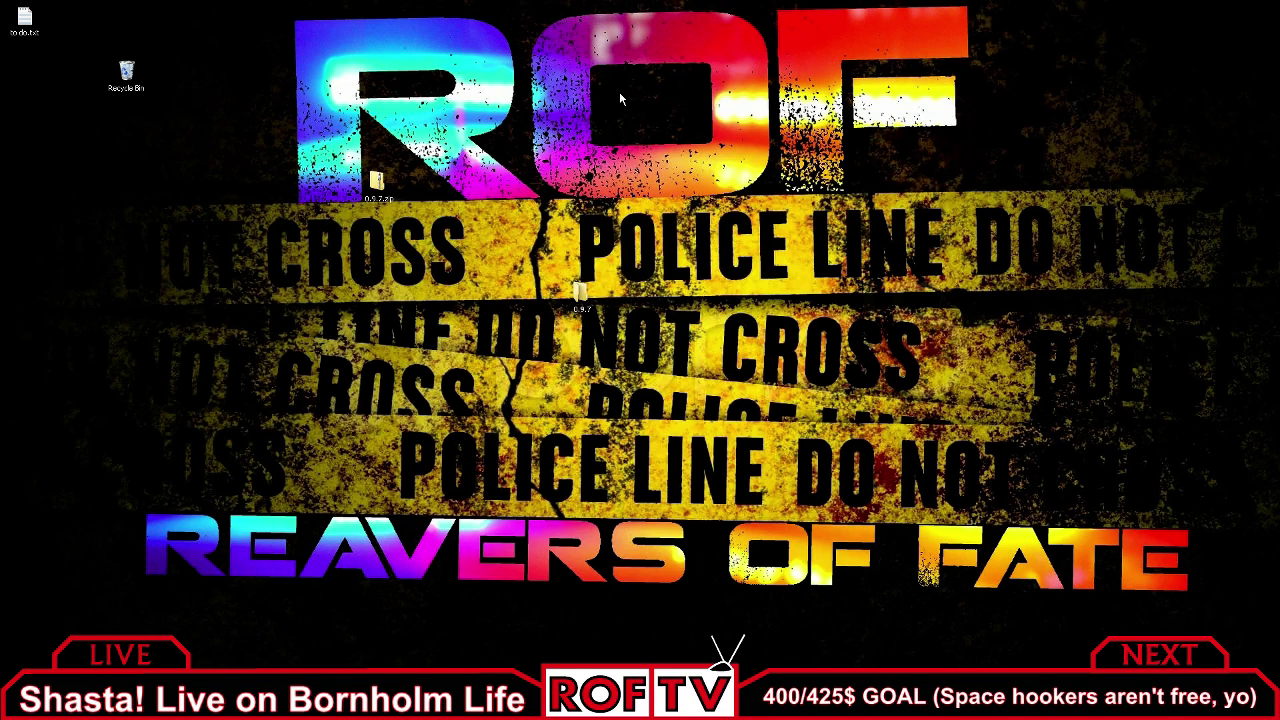
Move 0.9.7.zip beside the 0.9.7 folder and open Explorer on the user's profile folder.
left_click_drag(386, 188, 632, 322)
key("super+e")
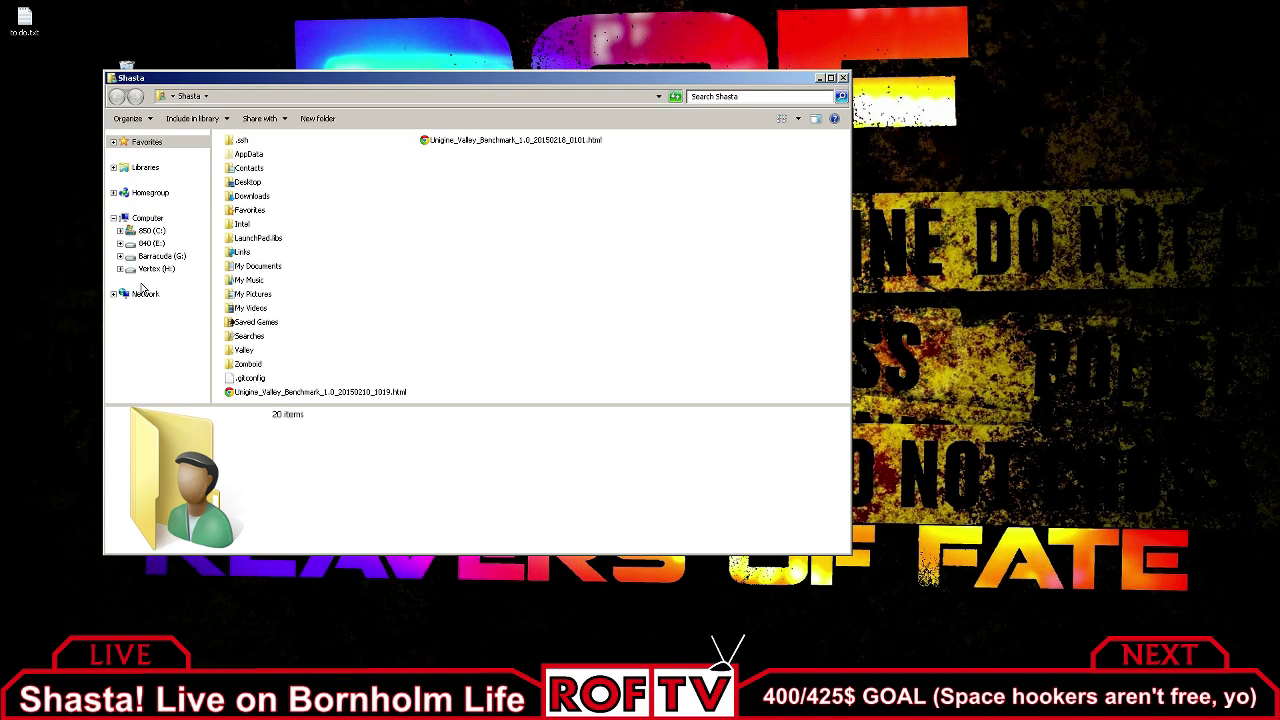
Drag AutoConfig (1).zip from C: > Users > Downloads onto the desktop, then close Explorer.
left_click(151, 230)
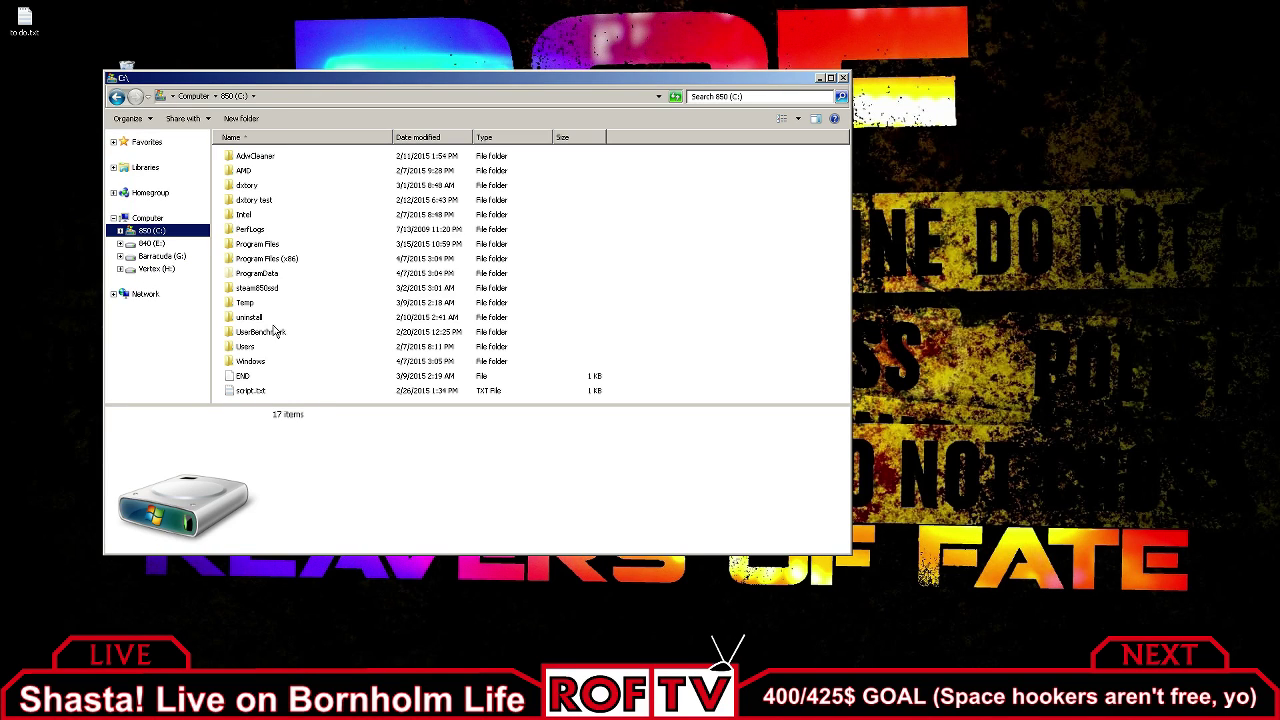
double_click(244, 346)
double_click(245, 185)
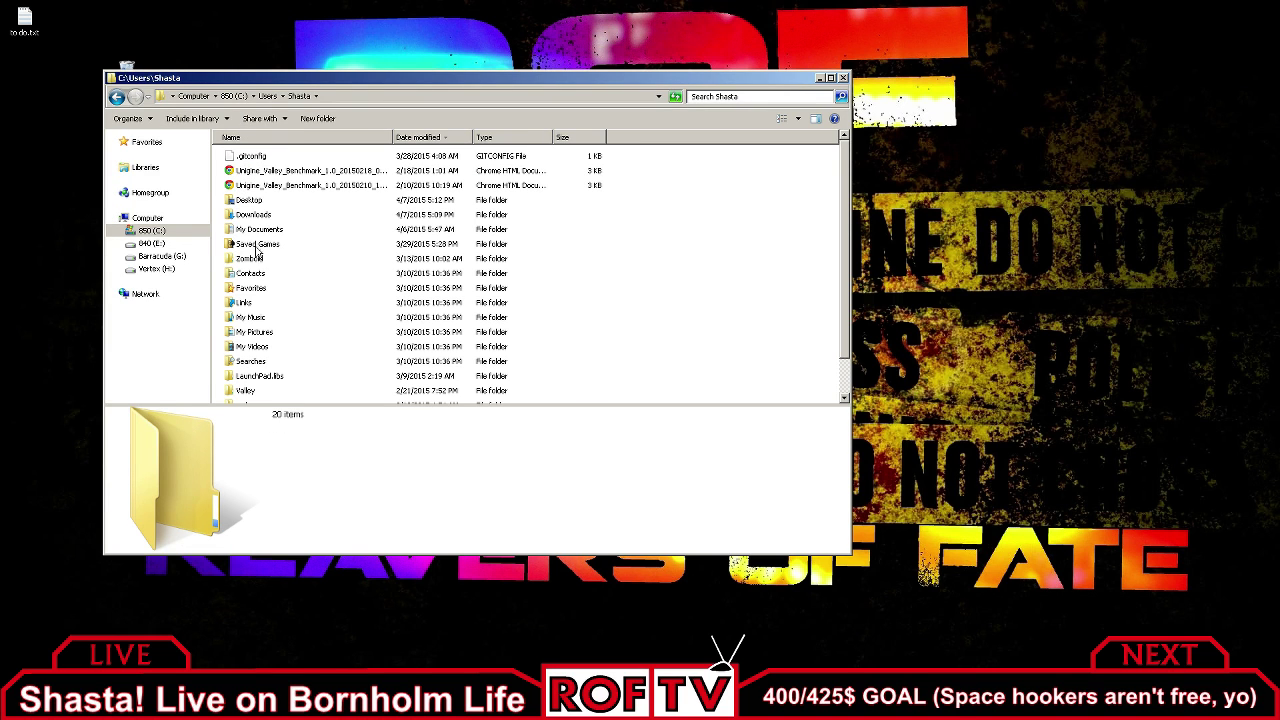
double_click(250, 214)
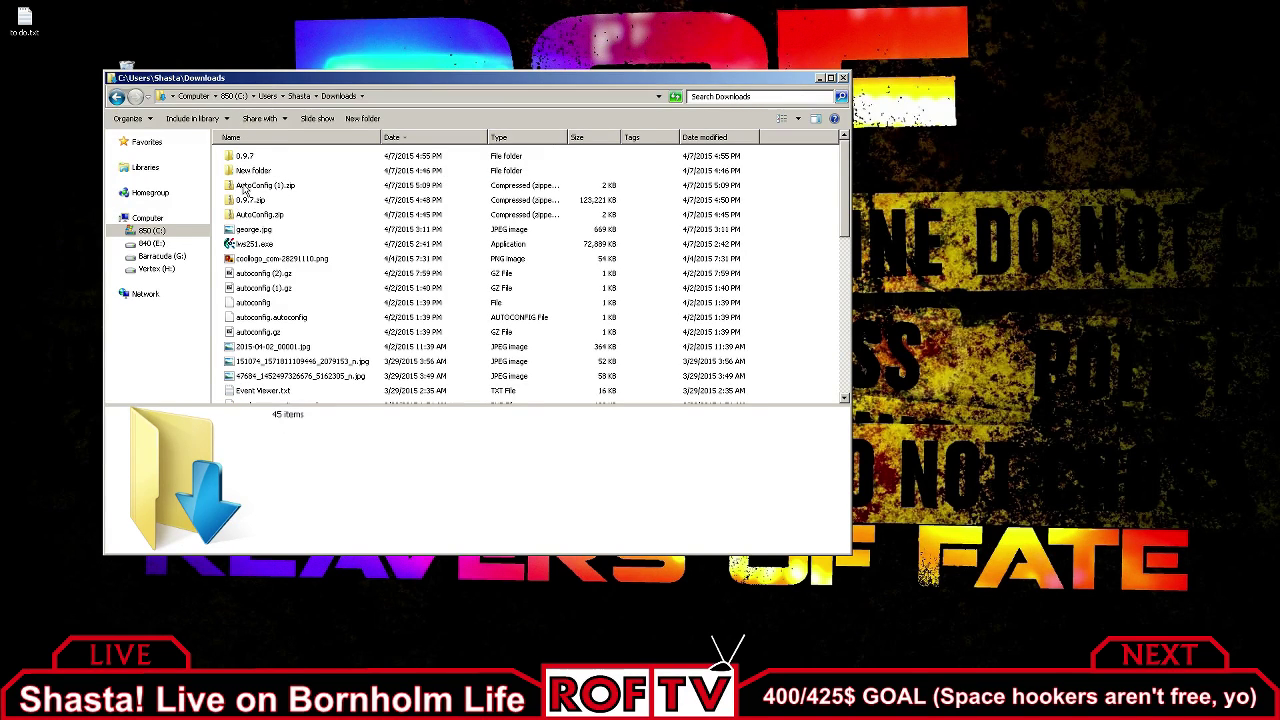
left_click(261, 188)
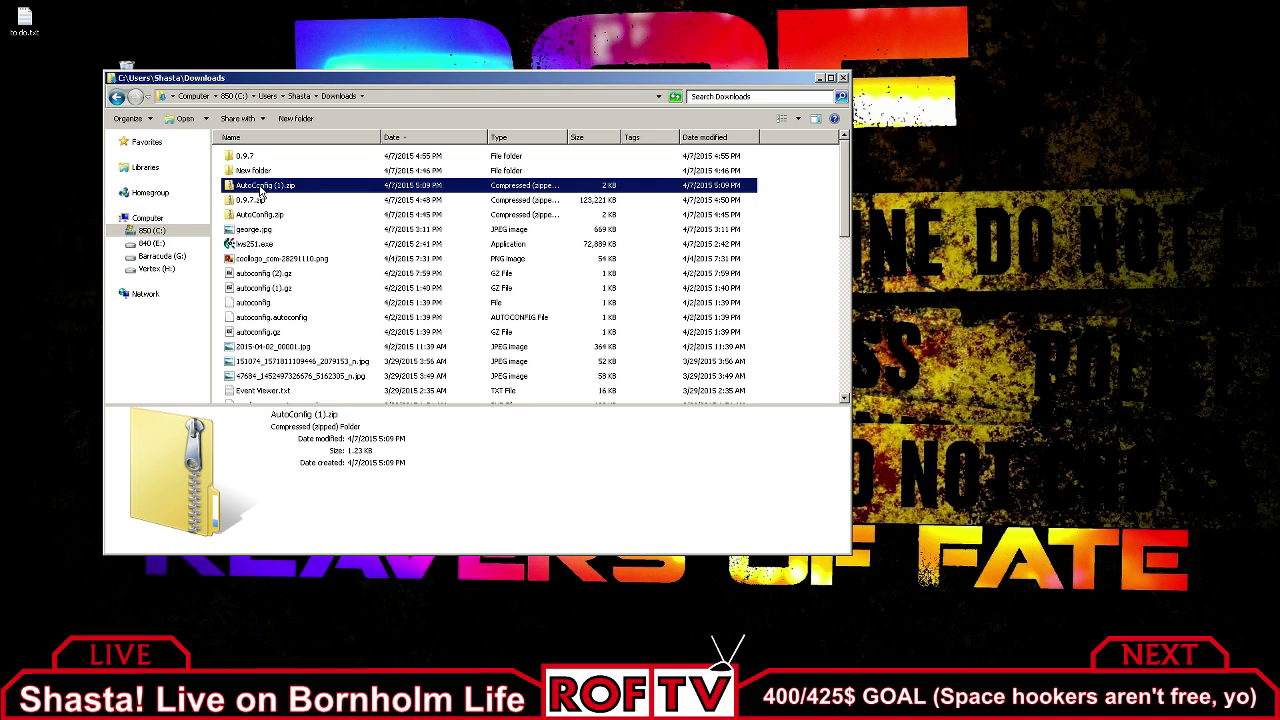
left_click_drag(222, 186, 1033, 135)
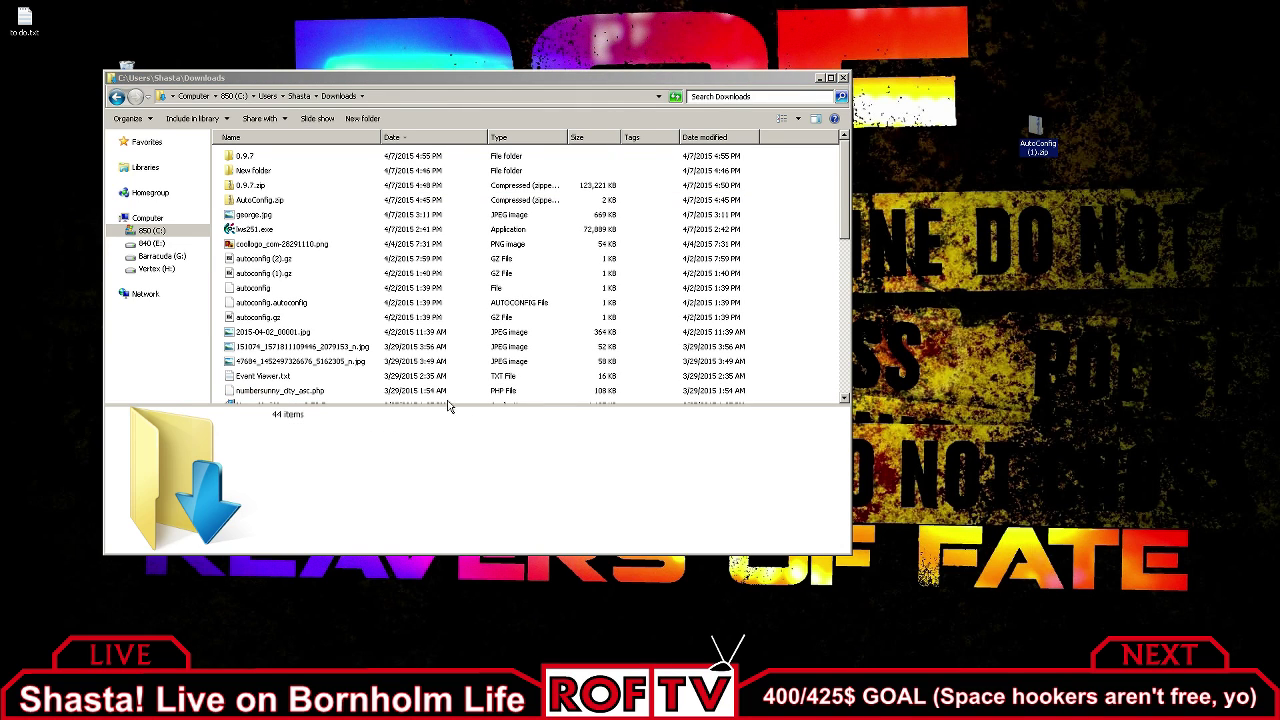
left_click(236, 186)
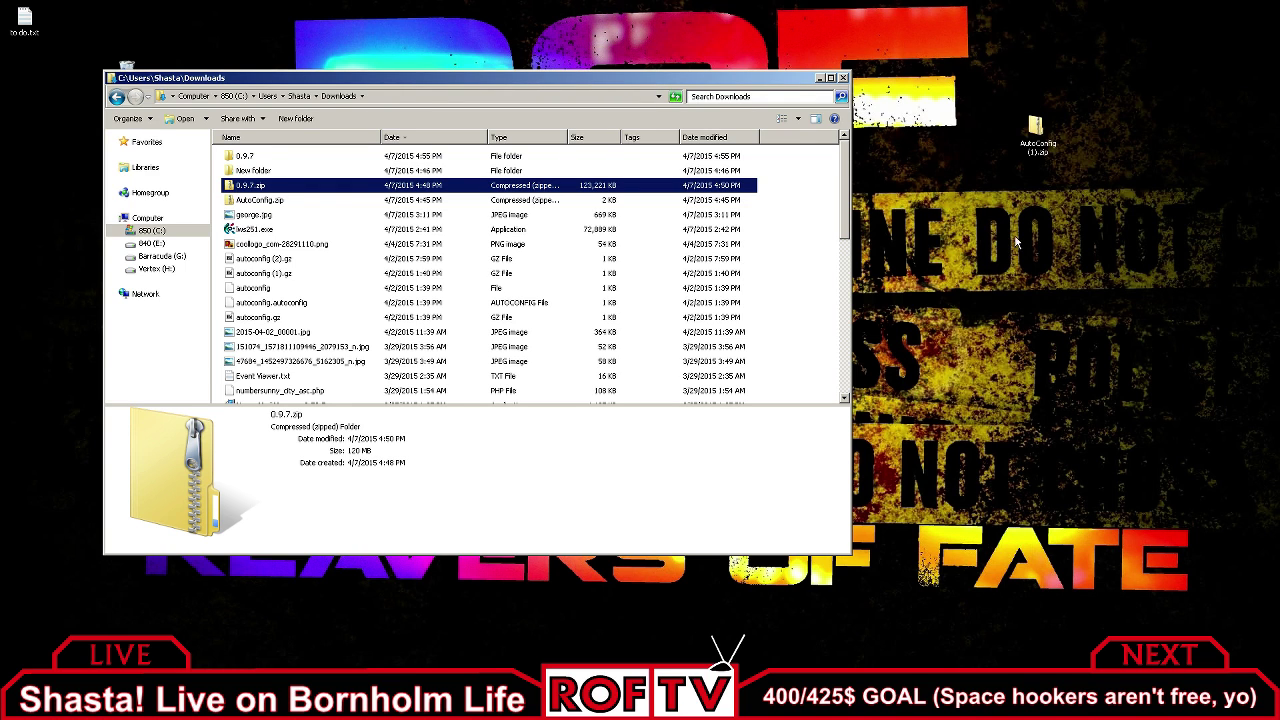
left_click(843, 77)
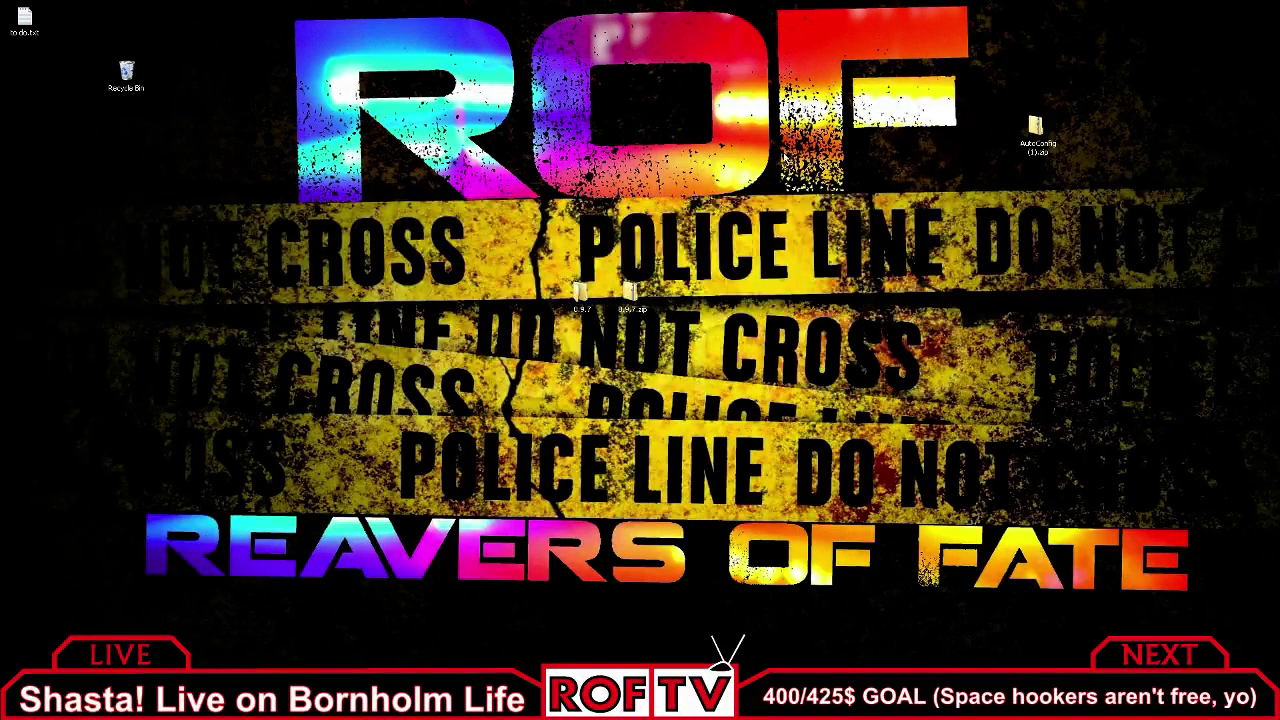
Gather the zips and the old 0.9.7 folder together, then delete the old 0.9.7 folder.
left_click_drag(632, 242, 632, 244)
left_click_drag(630, 290, 630, 185)
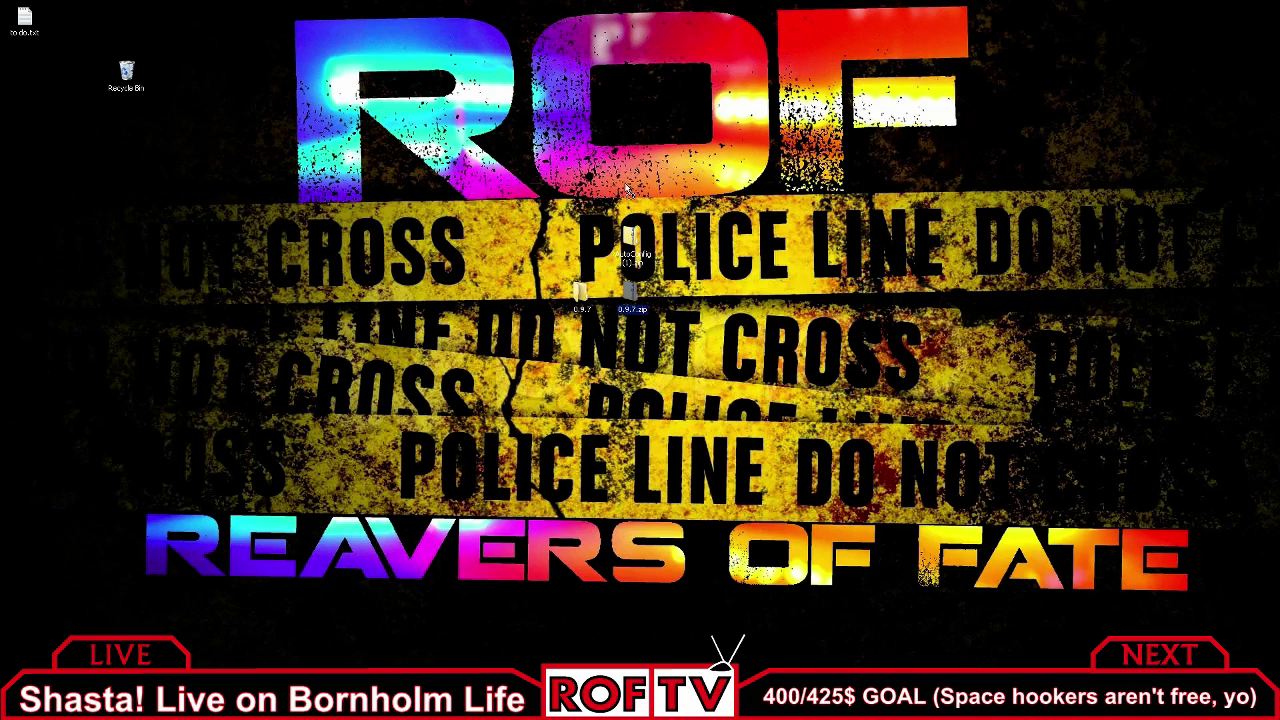
left_click_drag(582, 290, 482, 238)
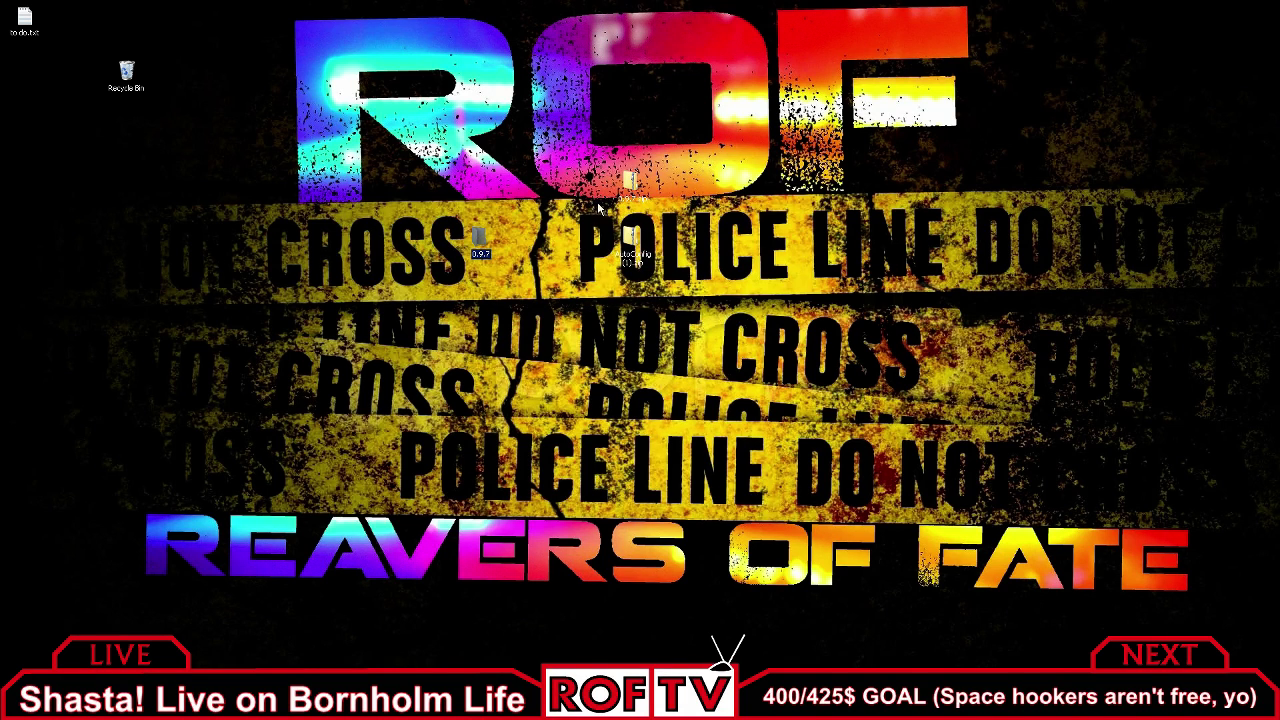
right_click(632, 180)
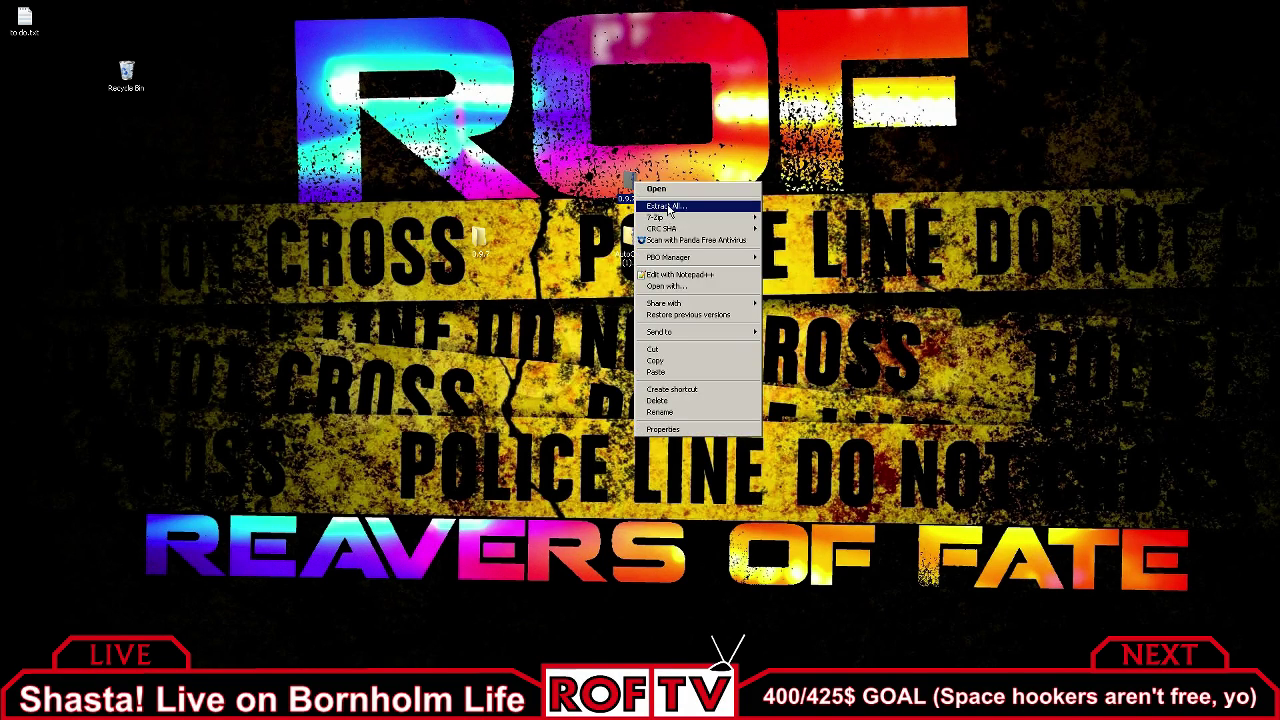
left_click_drag(474, 241, 580, 188)
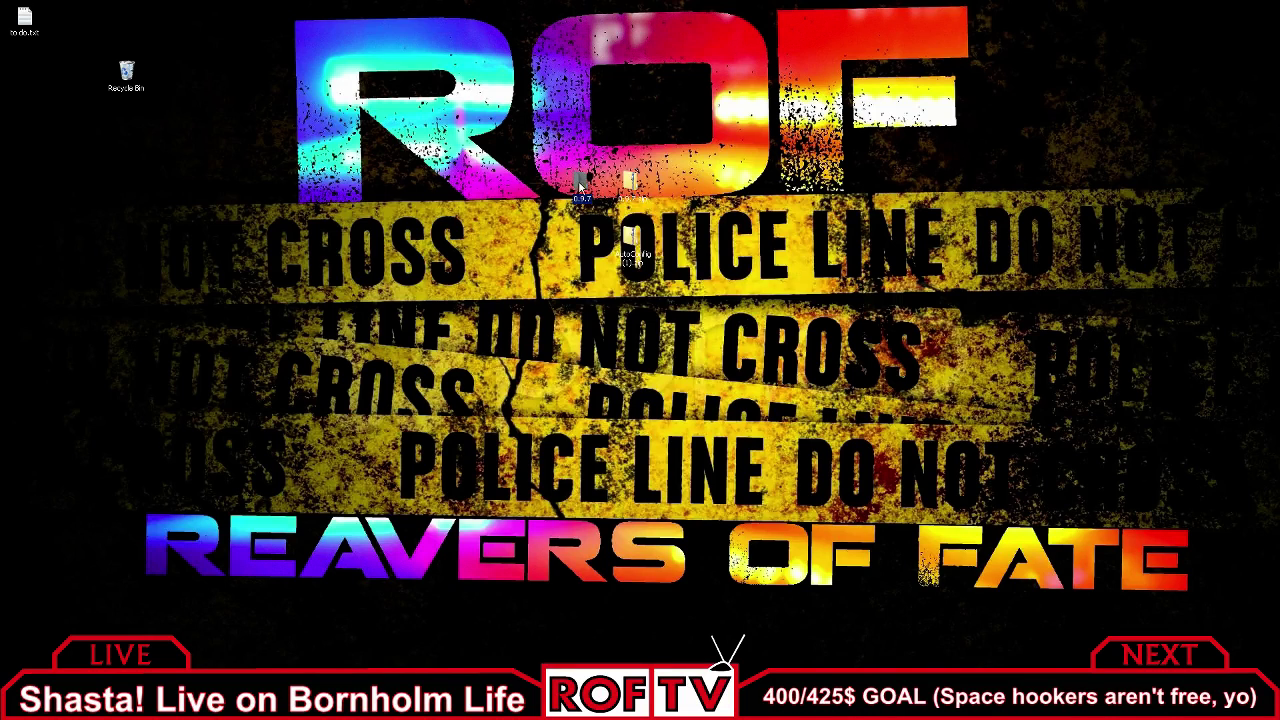
right_click(580, 188)
left_click(602, 366)
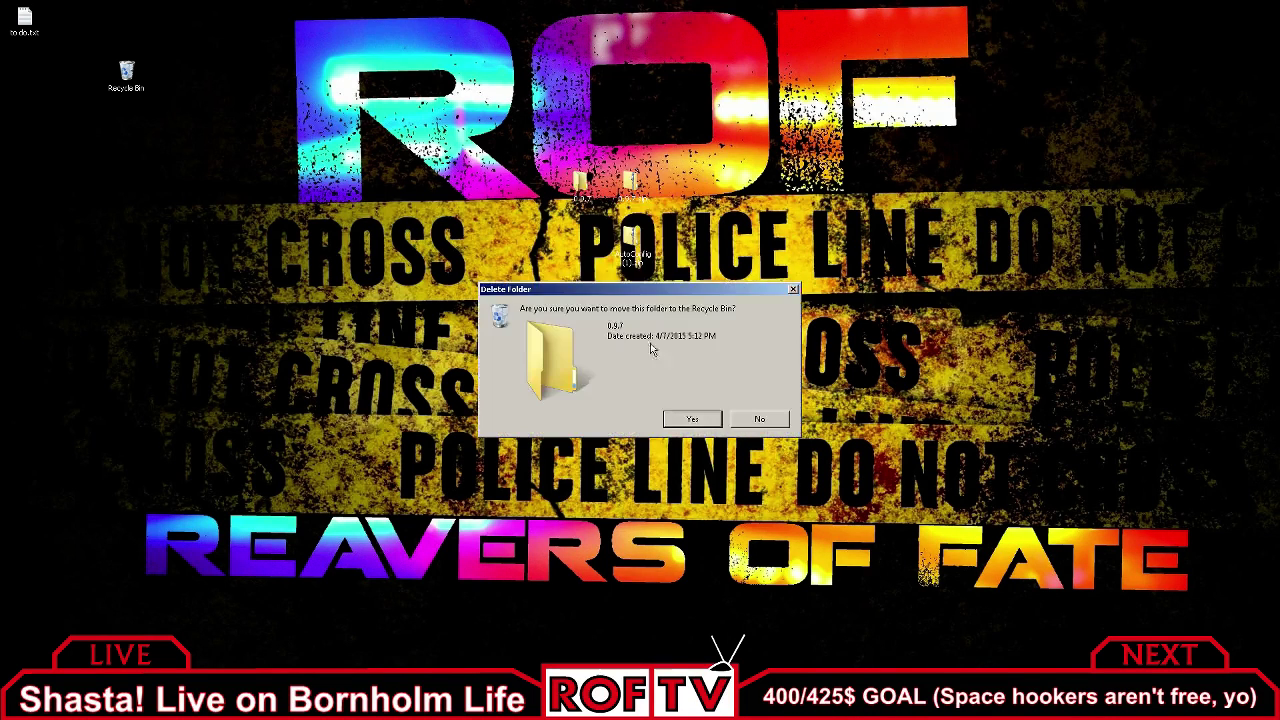
left_click(680, 418)
Extract all of 0.9.7.zip to the desktop and place the new 0.9.7 folder beside it.
right_click(631, 191)
left_click(661, 210)
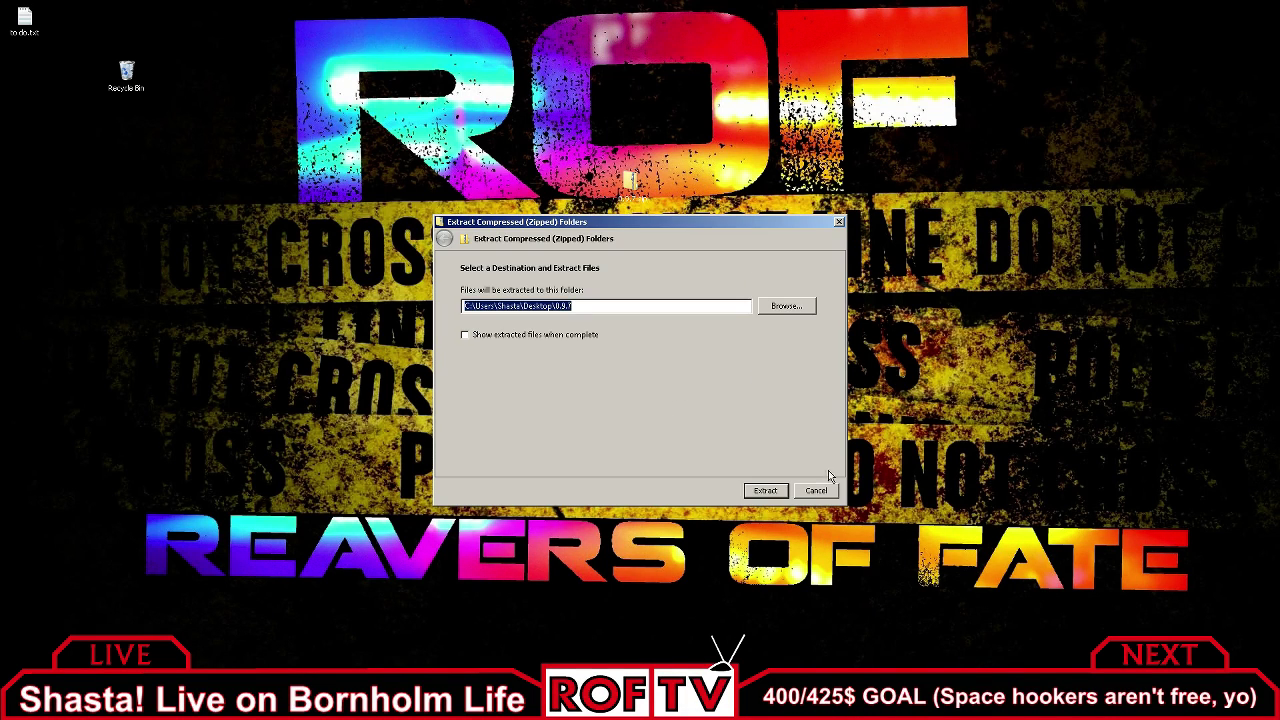
left_click(765, 491)
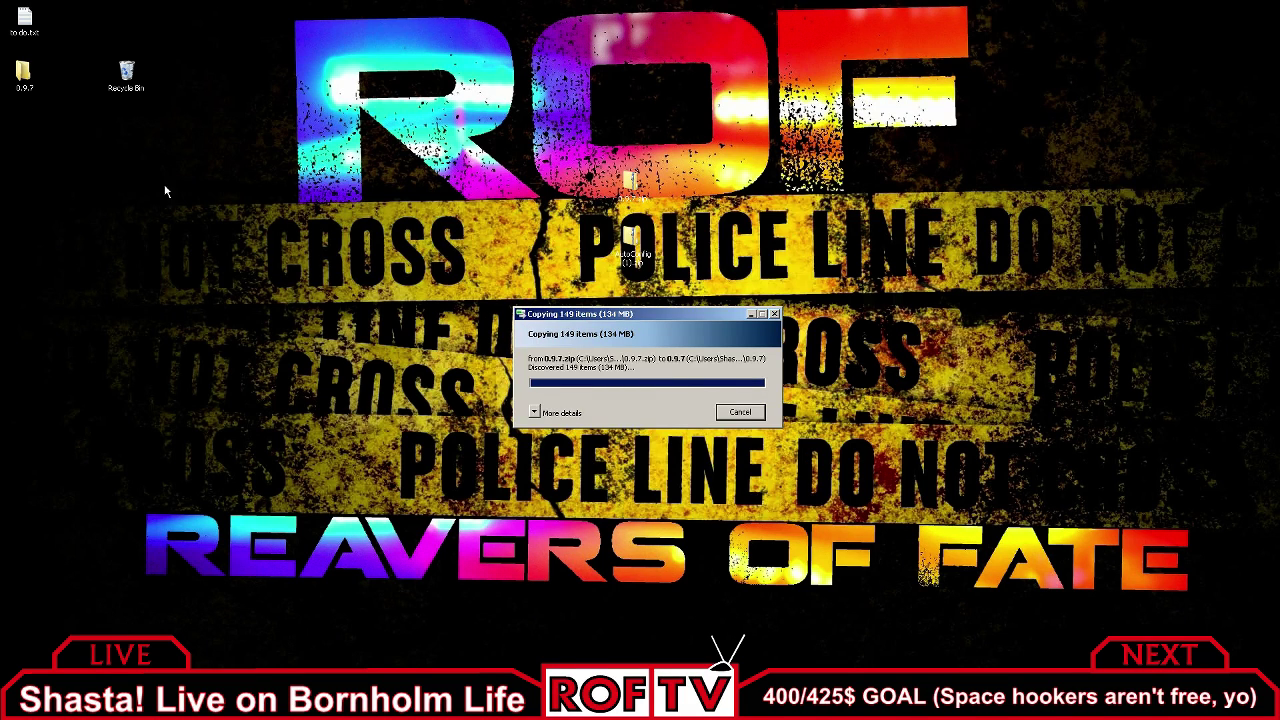
left_click_drag(366, 187, 582, 193)
Extract AutoConfig (1).zip into an AutoConfig (1) desktop folder placed beside the zip.
double_click(632, 242)
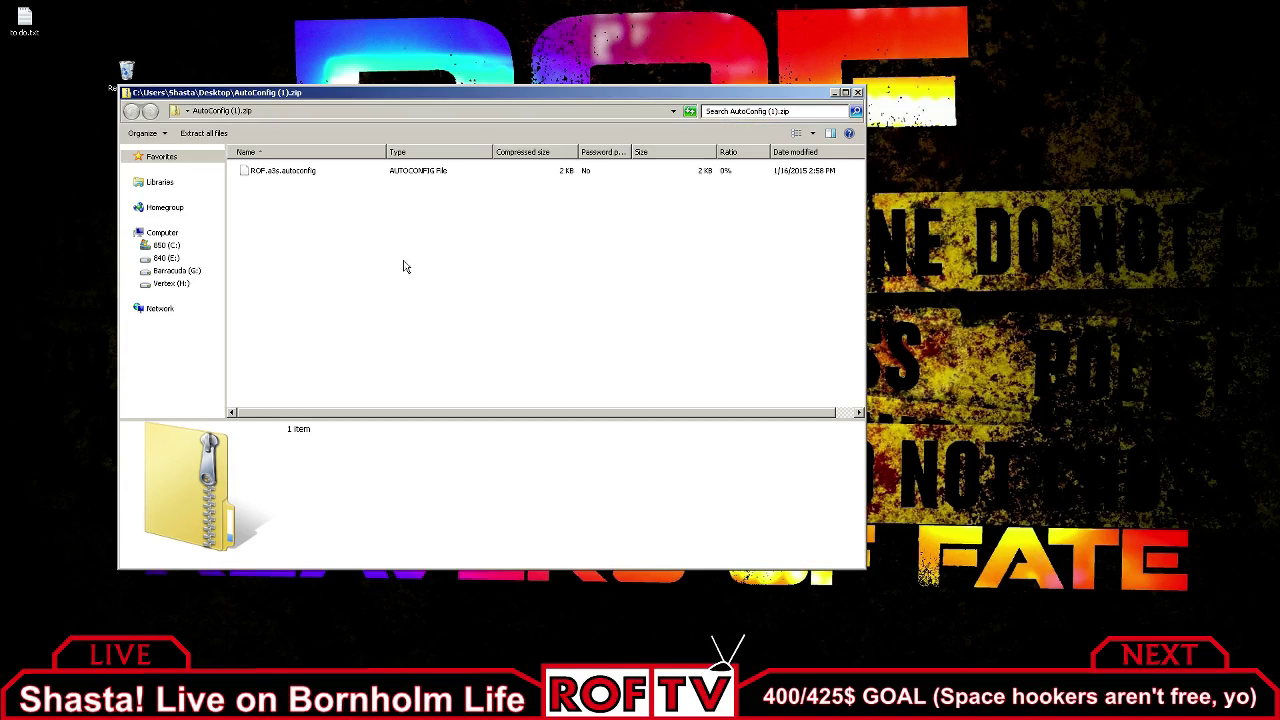
left_click(857, 93)
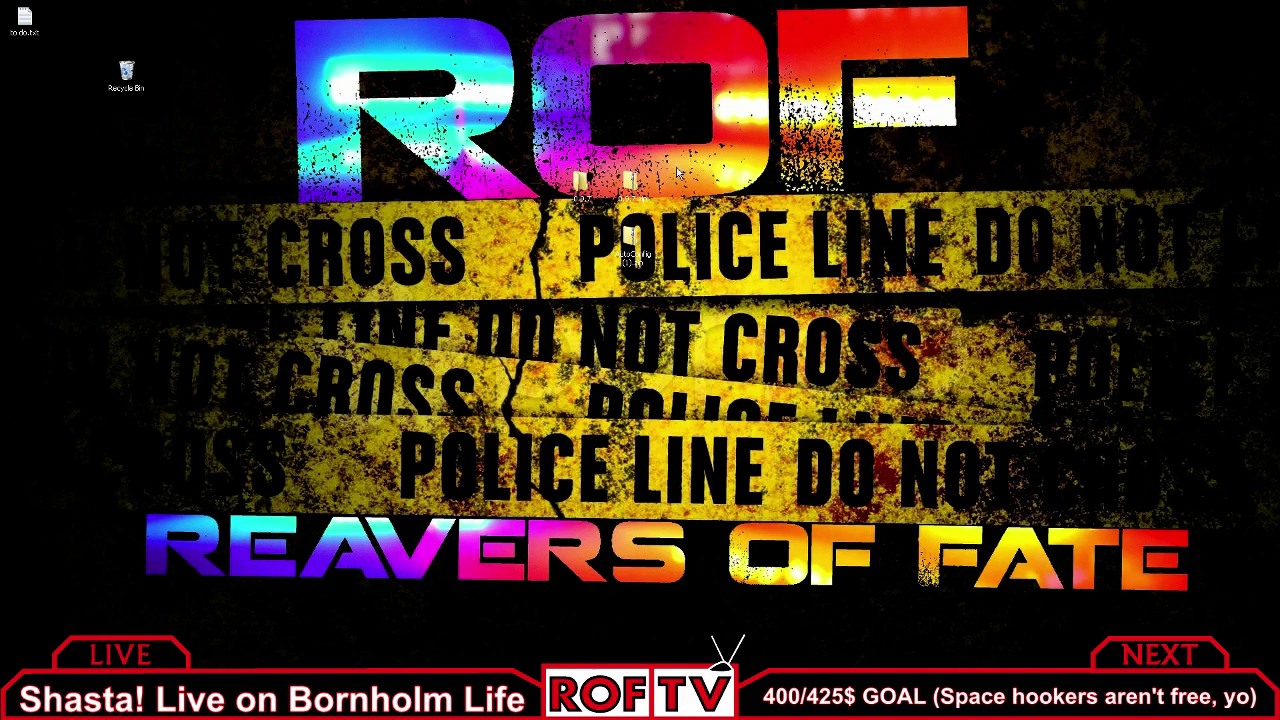
right_click(628, 240)
left_click(656, 264)
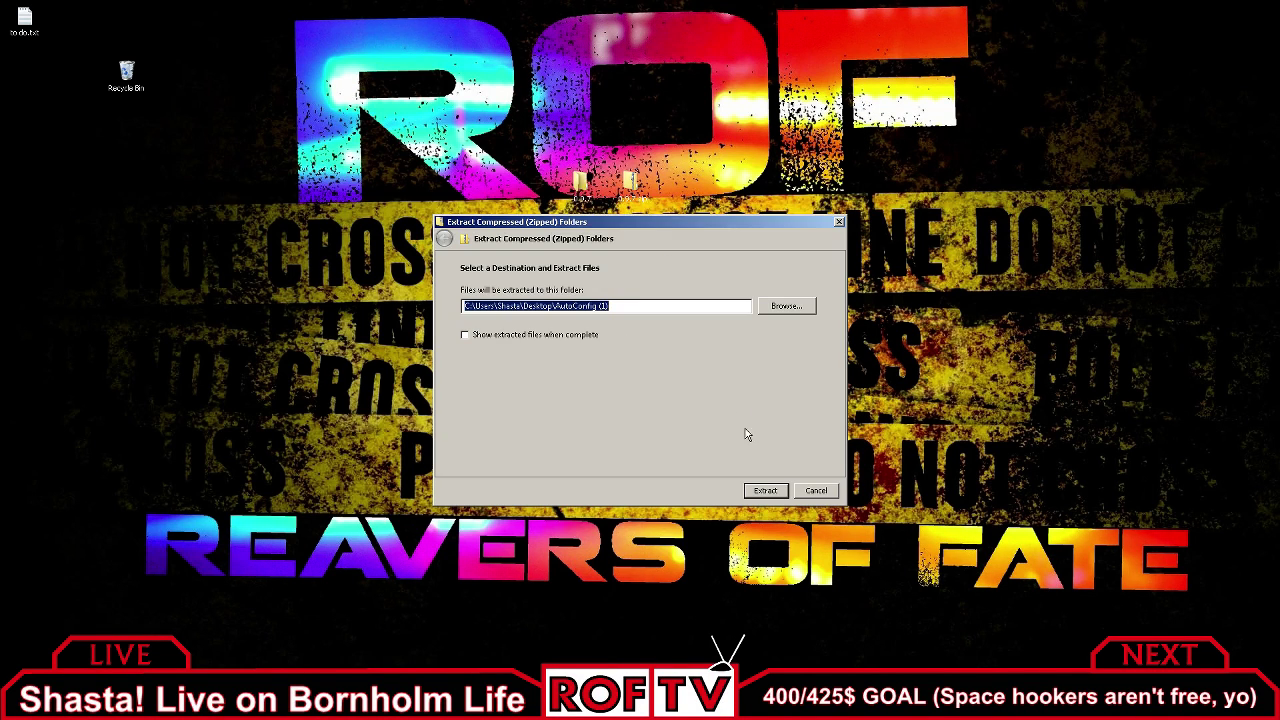
left_click(765, 490)
left_click_drag(20, 76, 588, 242)
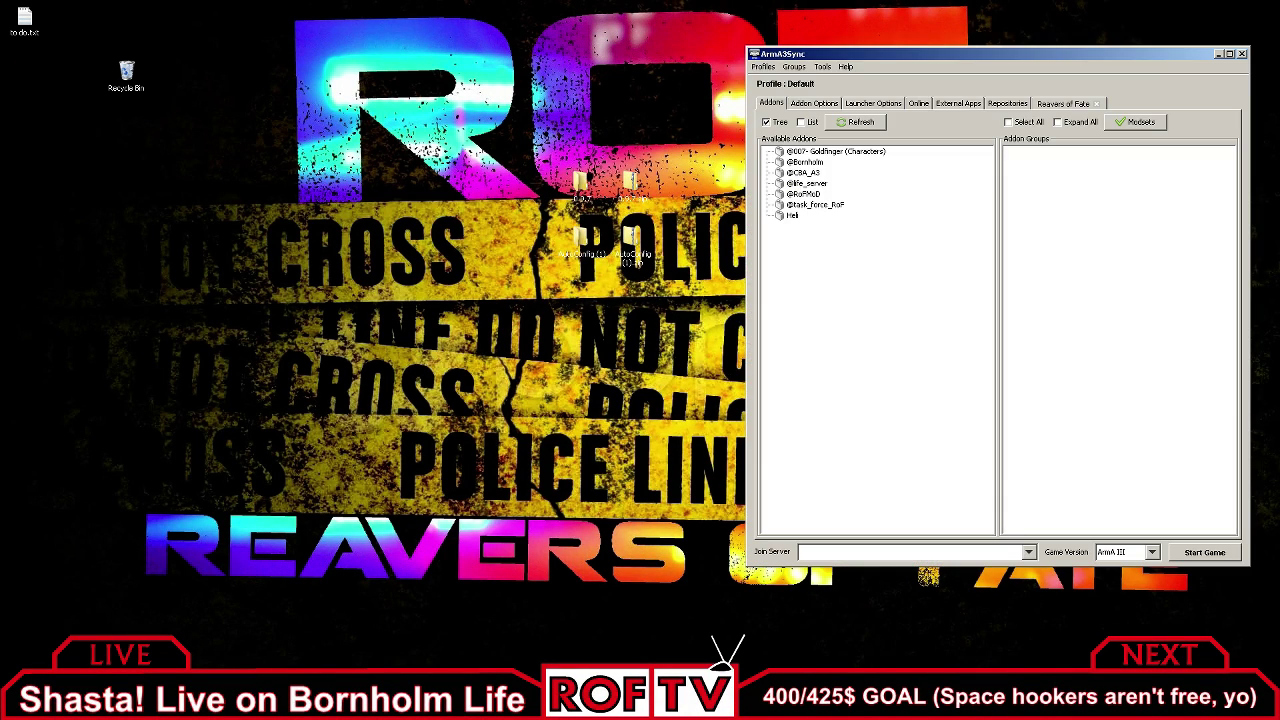
Import ROF.a3s.autoconfig from Desktop > AutoConfig (1) via Help > Auto-config > Import.
left_click(845, 68)
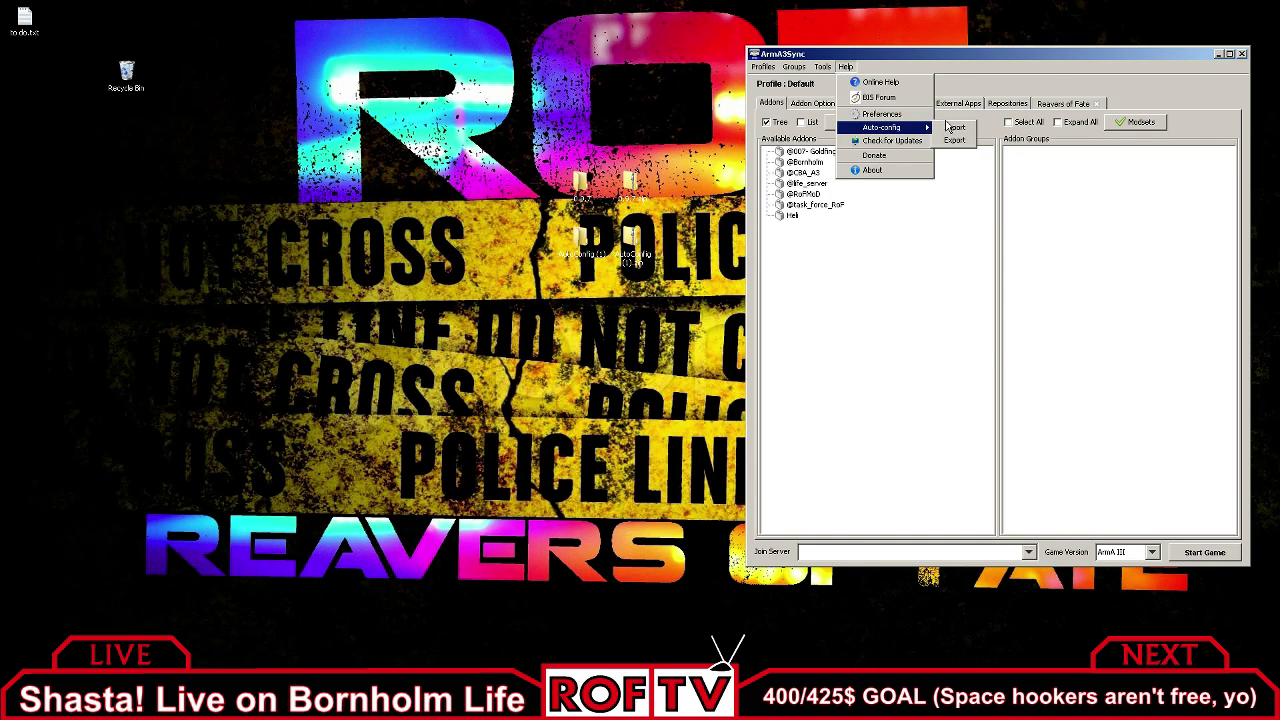
left_click(955, 131)
left_click(1101, 308)
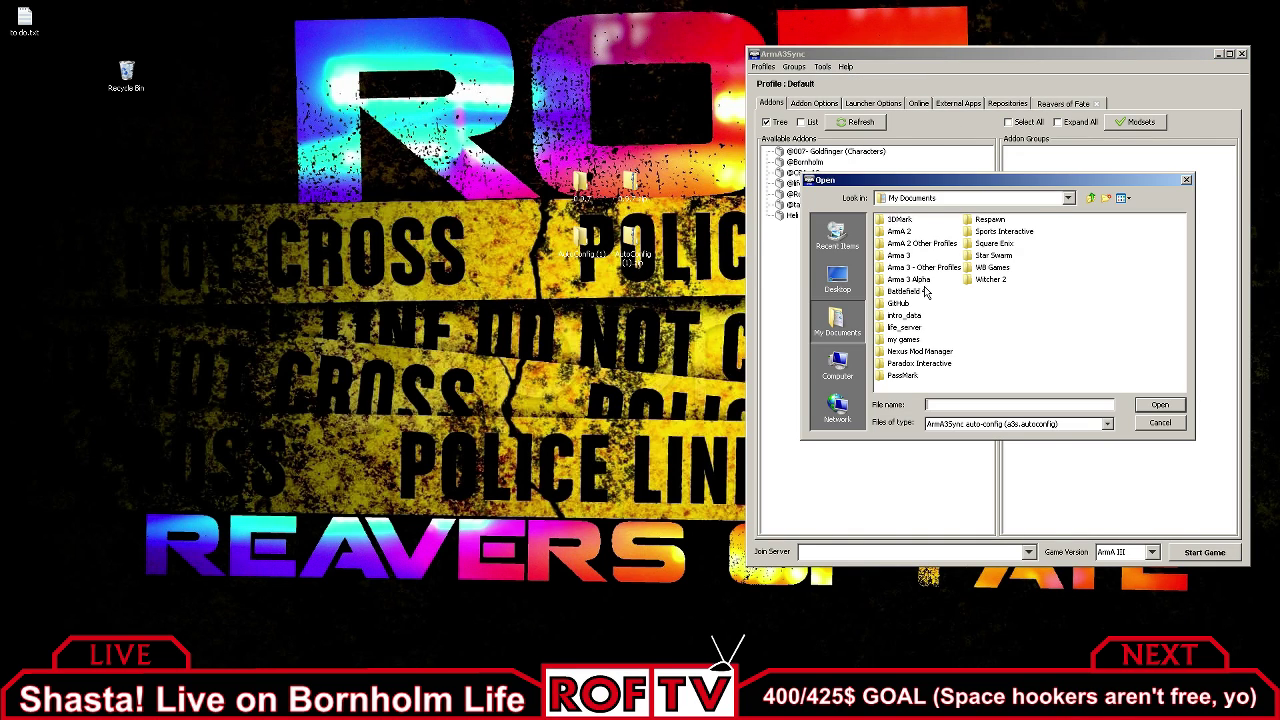
left_click(841, 285)
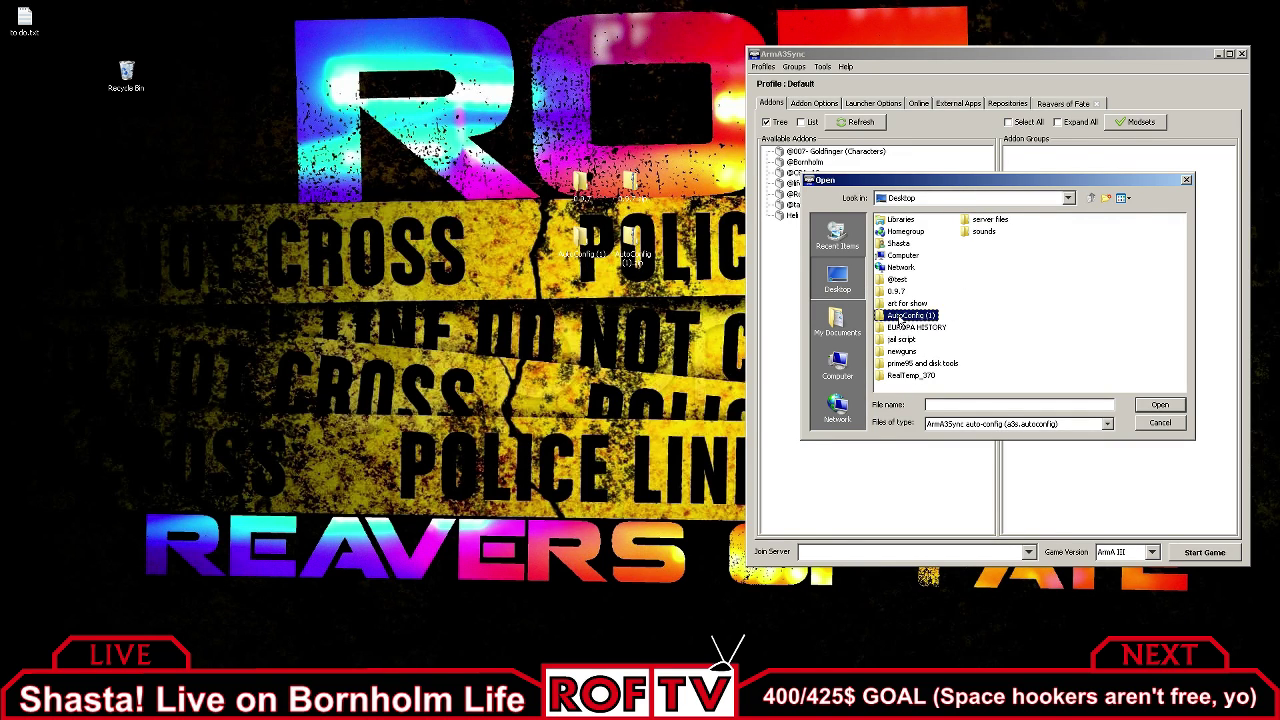
double_click(905, 316)
left_click(903, 221)
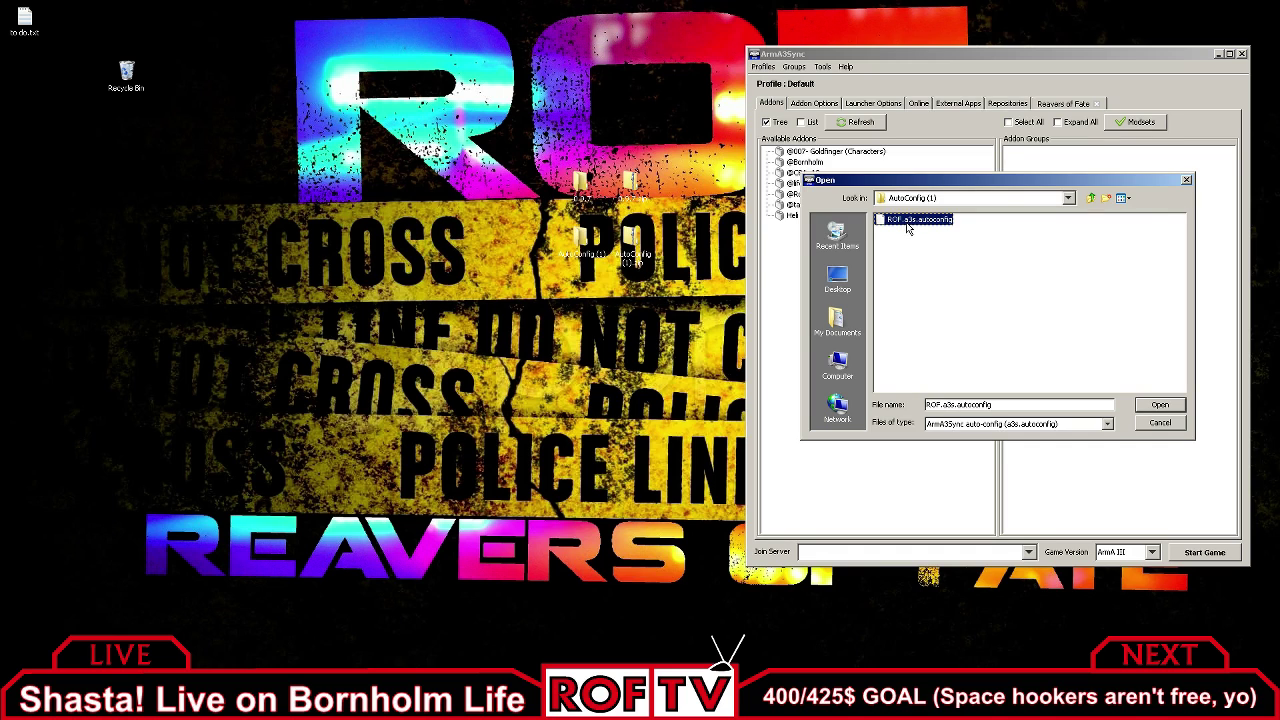
left_click(1160, 407)
left_click(995, 329)
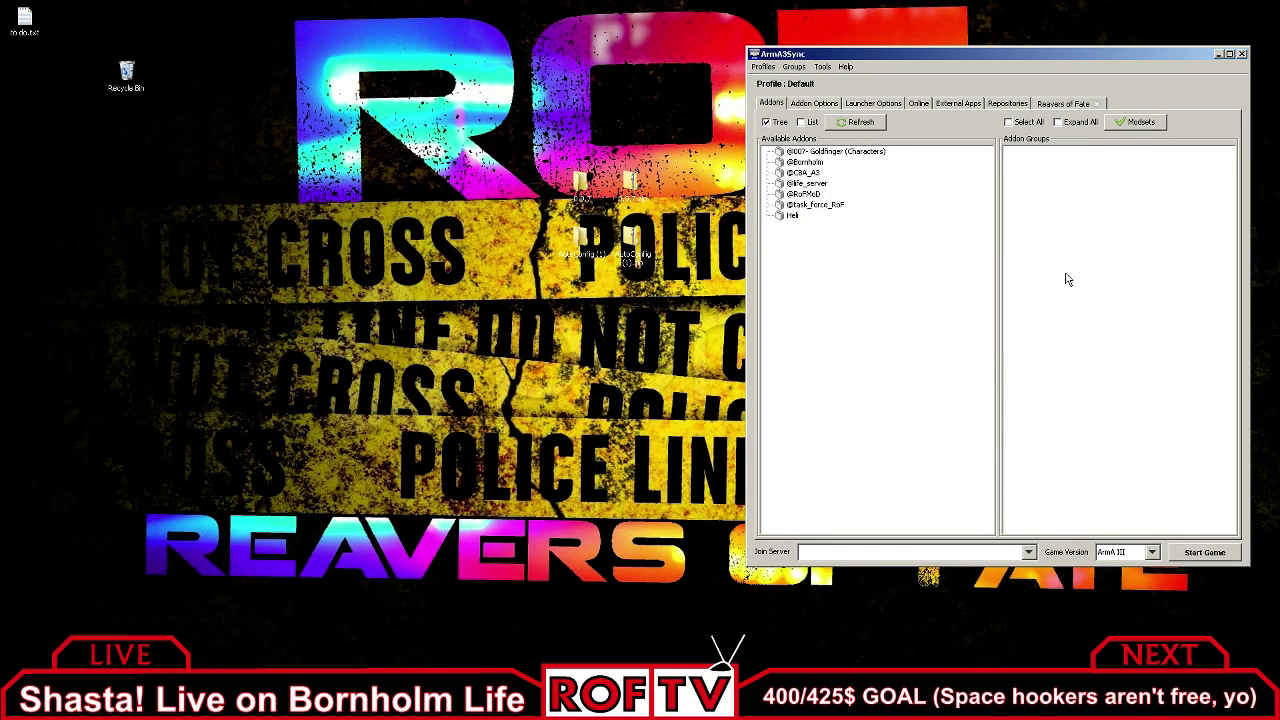
Select Reavers of Fate in the Repositories list and reconnect, showing 0 files to update.
left_click(1066, 104)
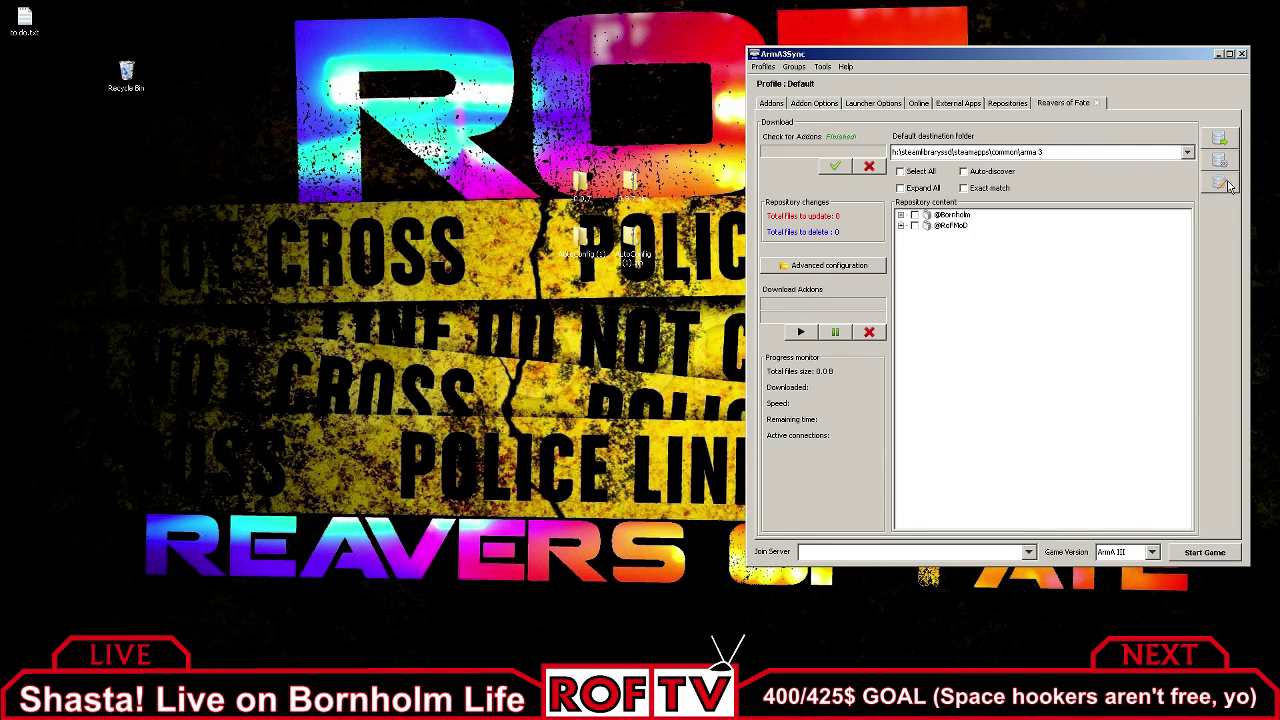
left_click(993, 104)
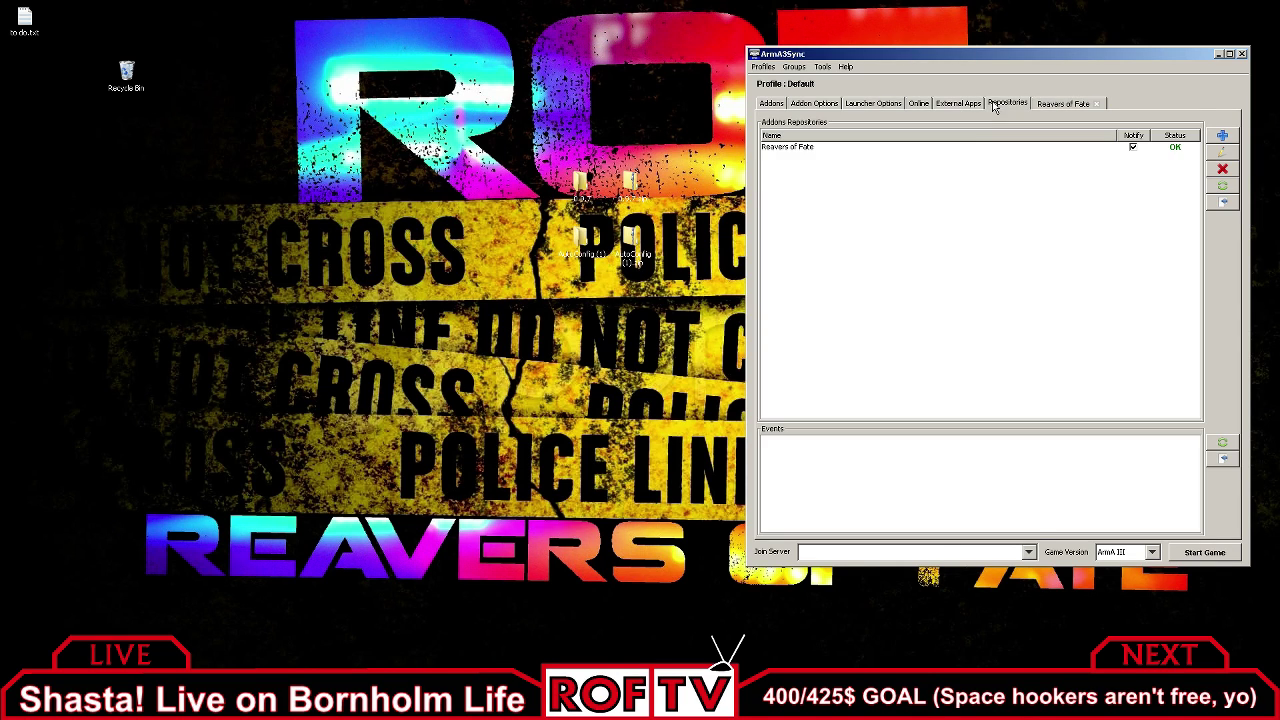
left_click(787, 147)
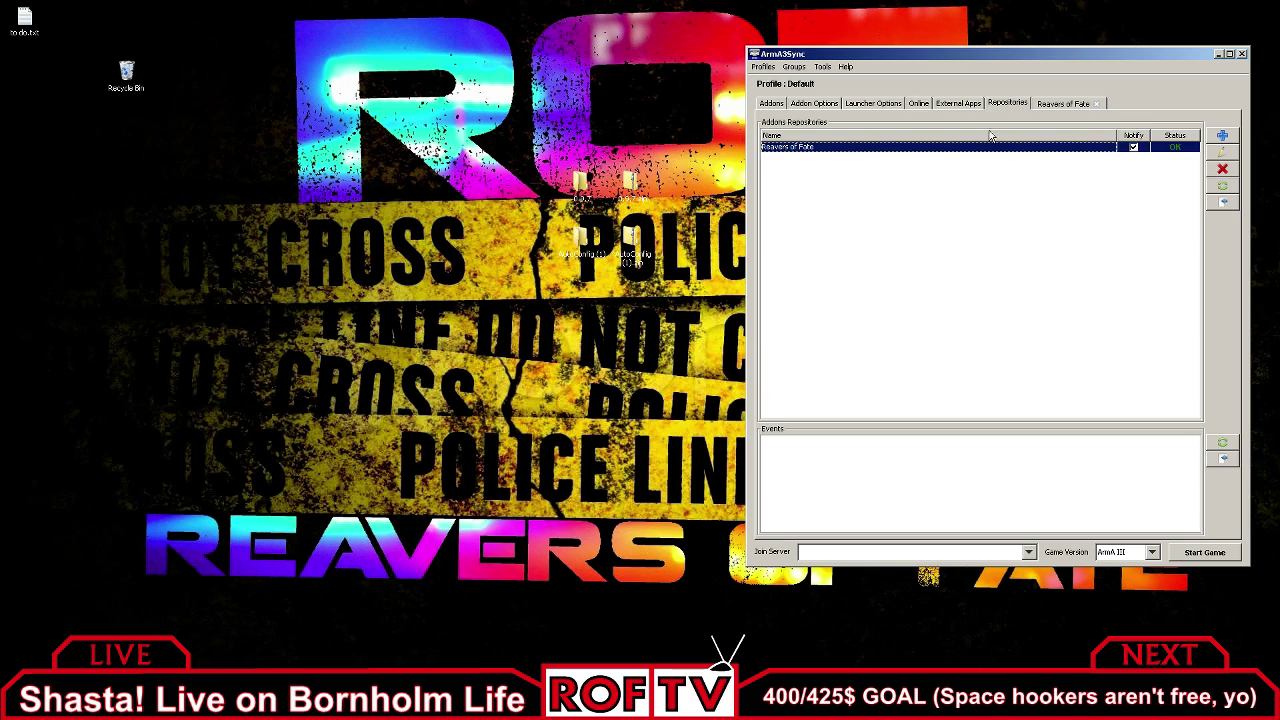
left_click(1224, 202)
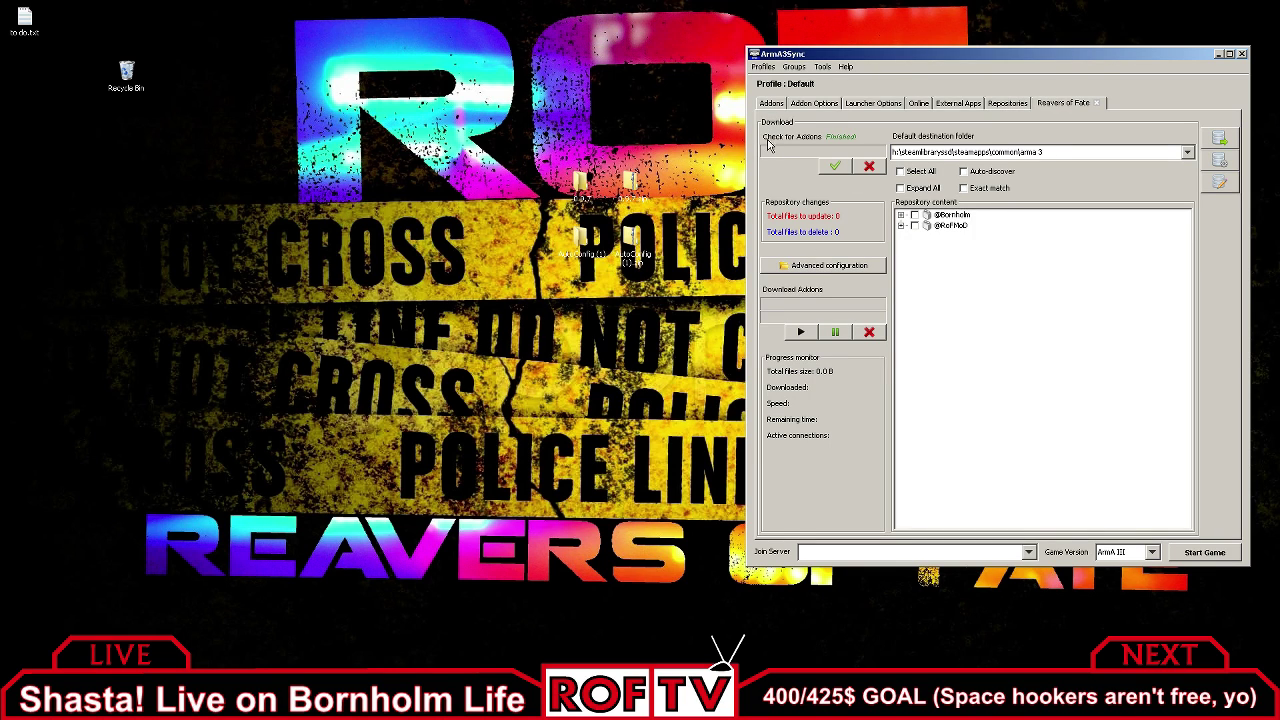
left_click(835, 165)
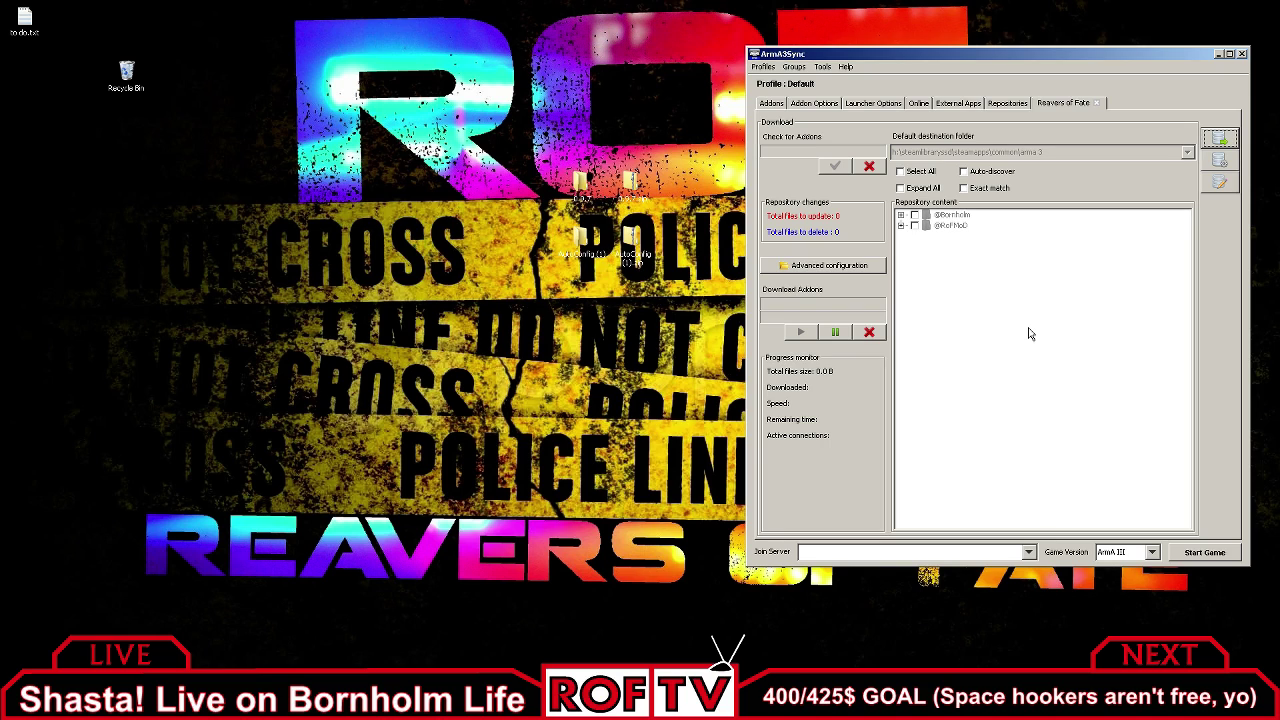
left_click(950, 215)
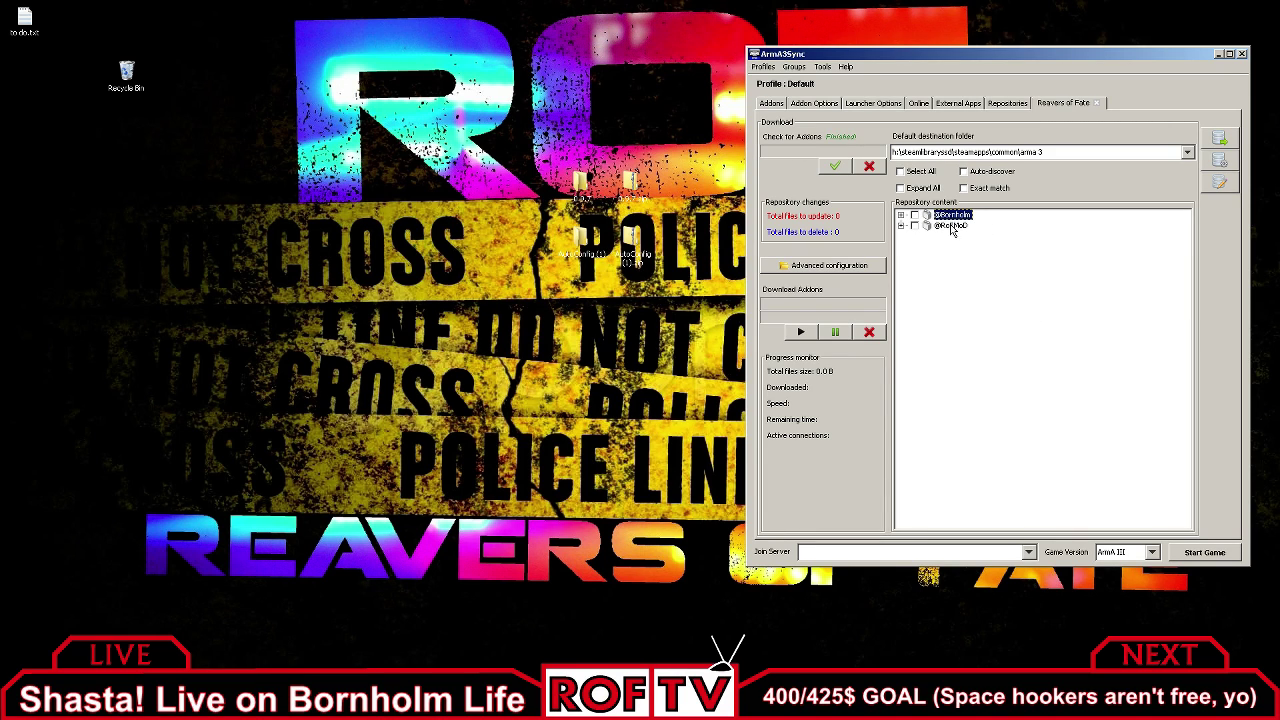
left_click(952, 226)
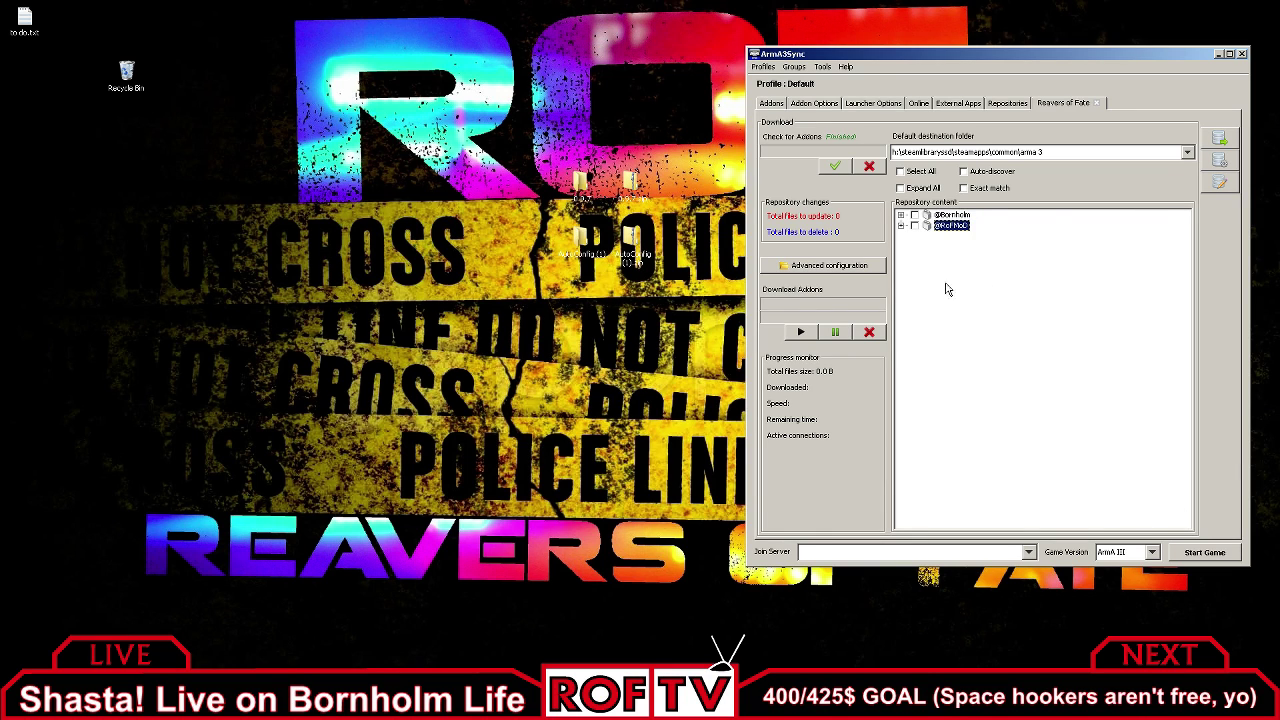
left_click(801, 332)
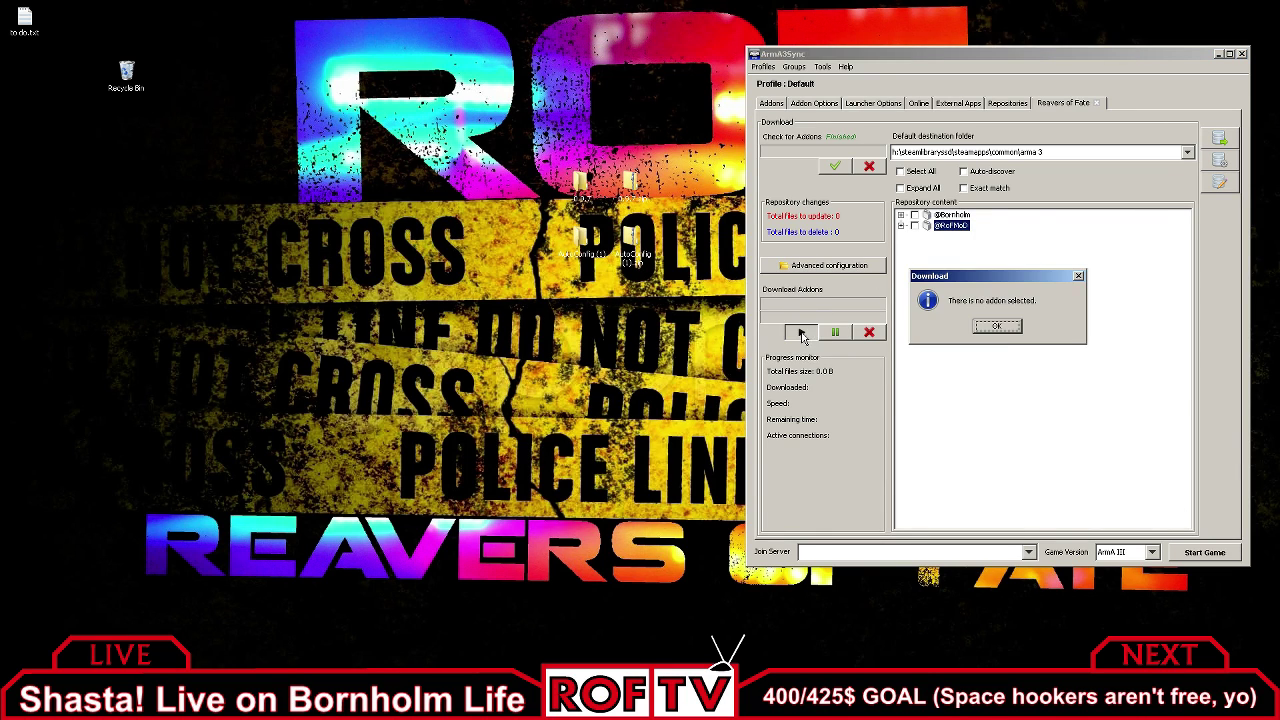
left_click(995, 332)
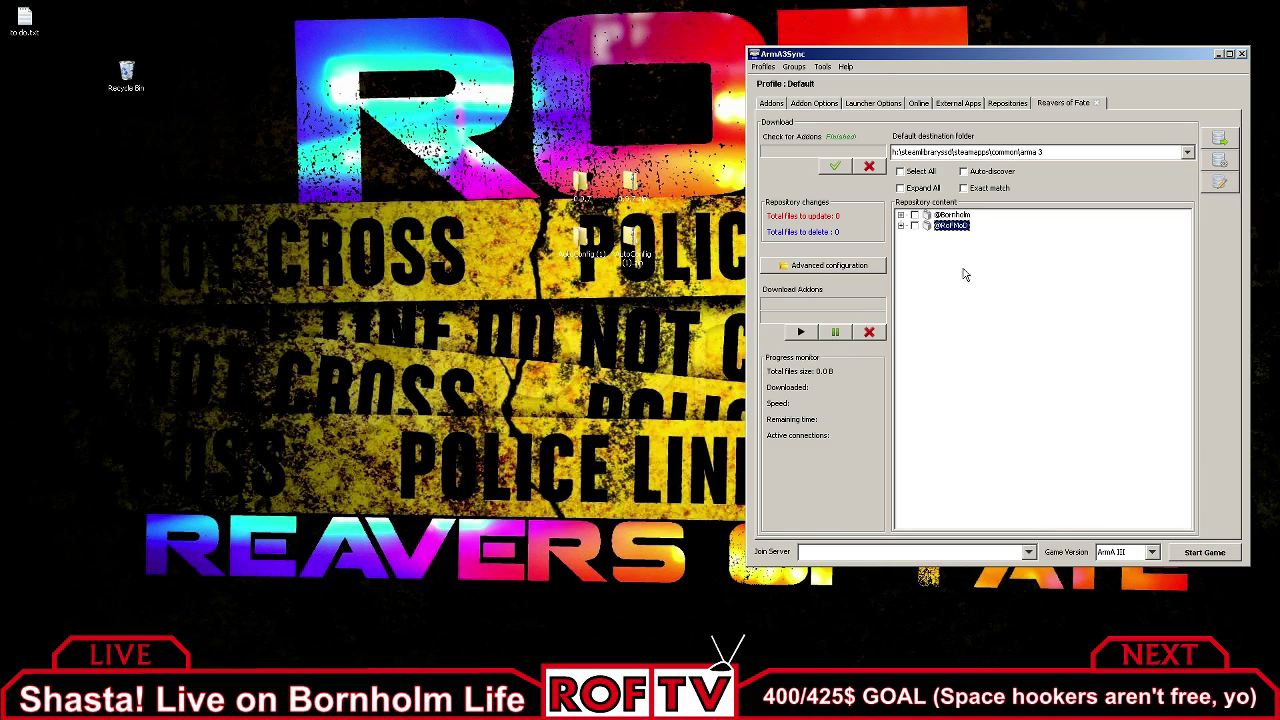